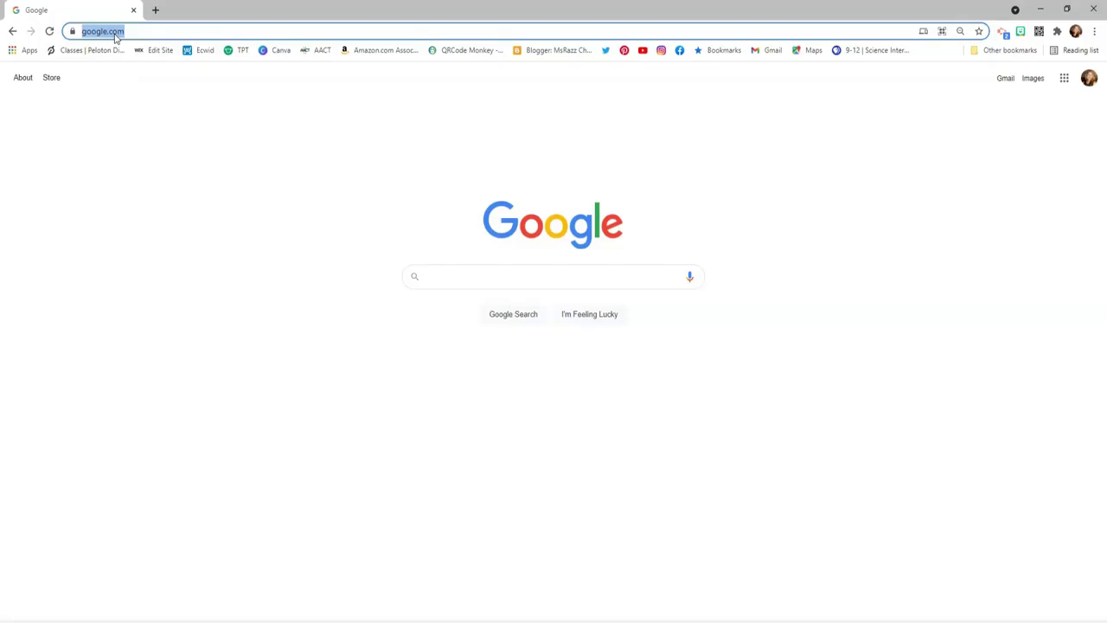
Step: Load keep.google.com in Chrome to reach the empty Google Keep Notes page
text(keep.google.com)
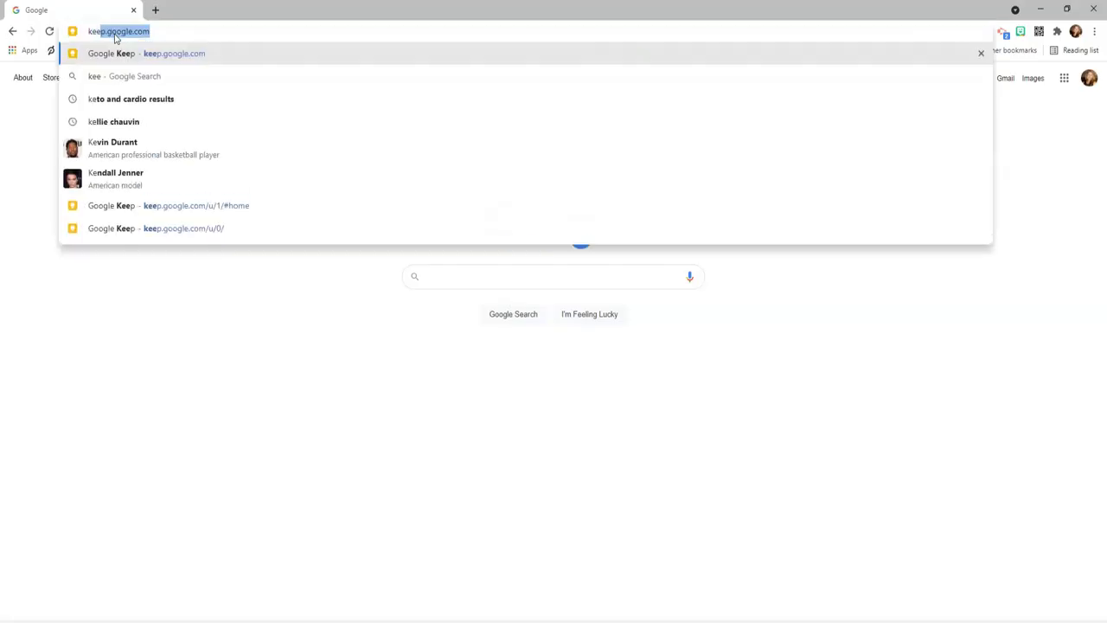
key(Return)
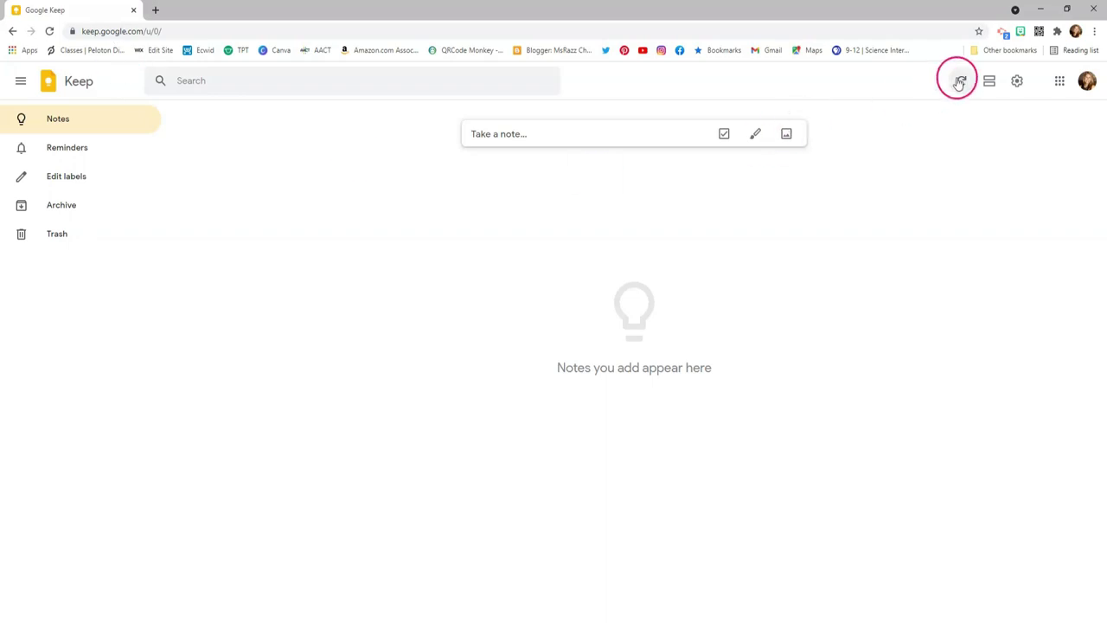
click(1016, 82)
click(1029, 126)
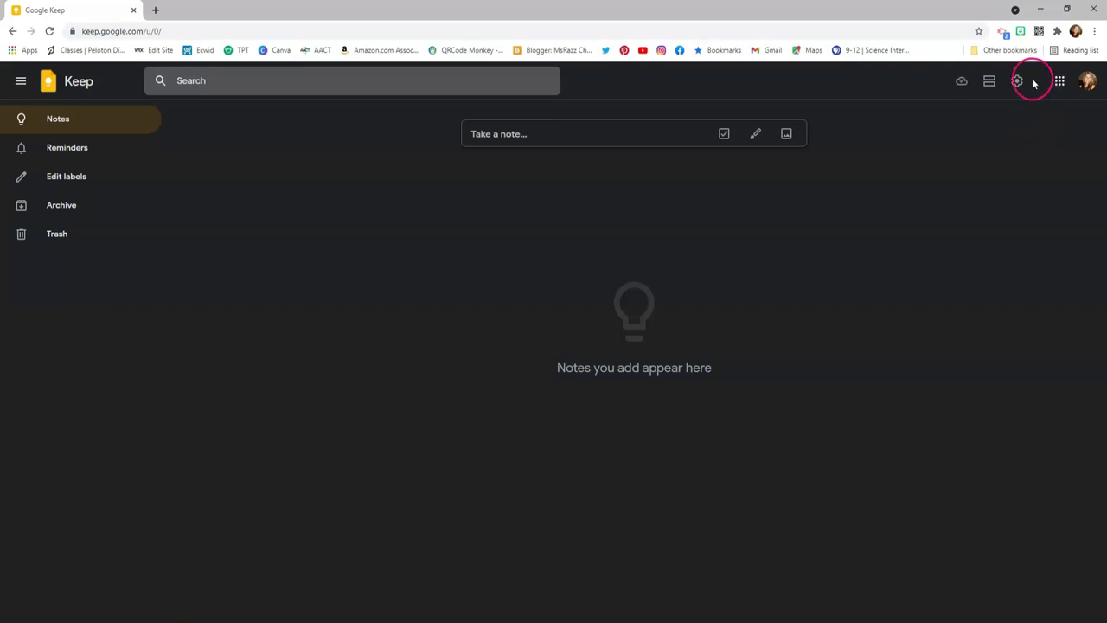
click(1020, 82)
click(1043, 127)
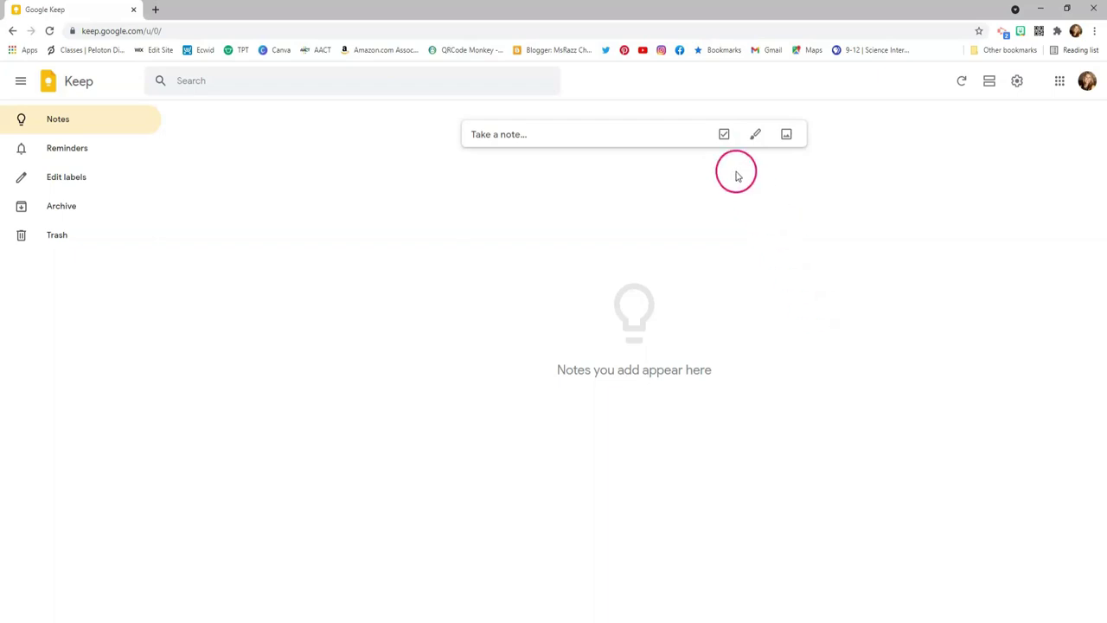
click(724, 134)
Step: Title the checklist 'To do list' and add items Food shopping, Call mom and a birthday-present entry
click(683, 140)
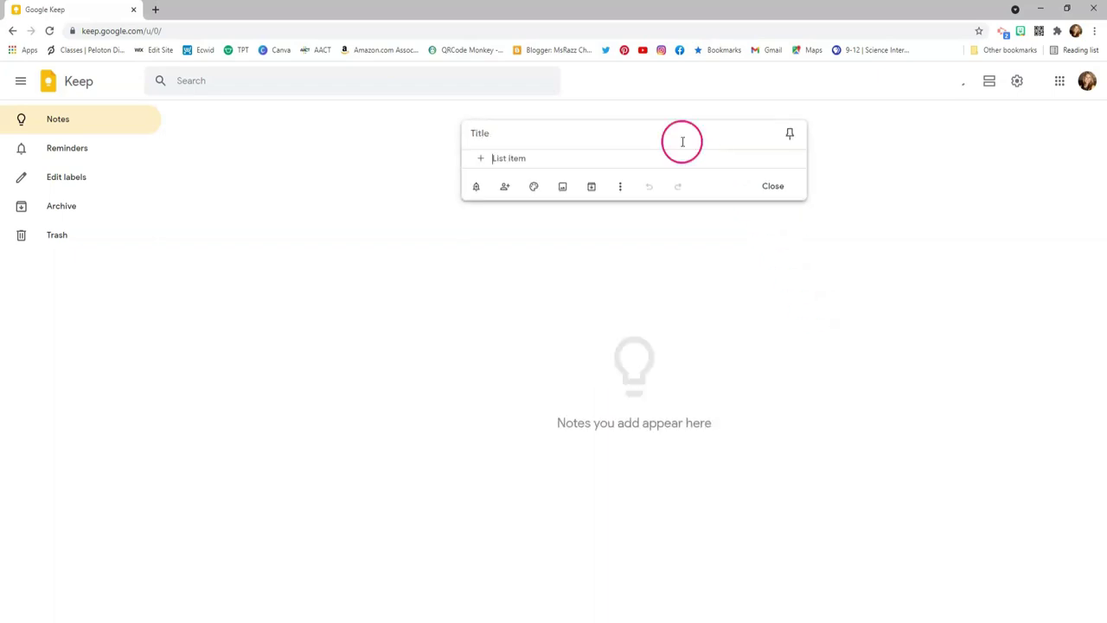
text(To do list)
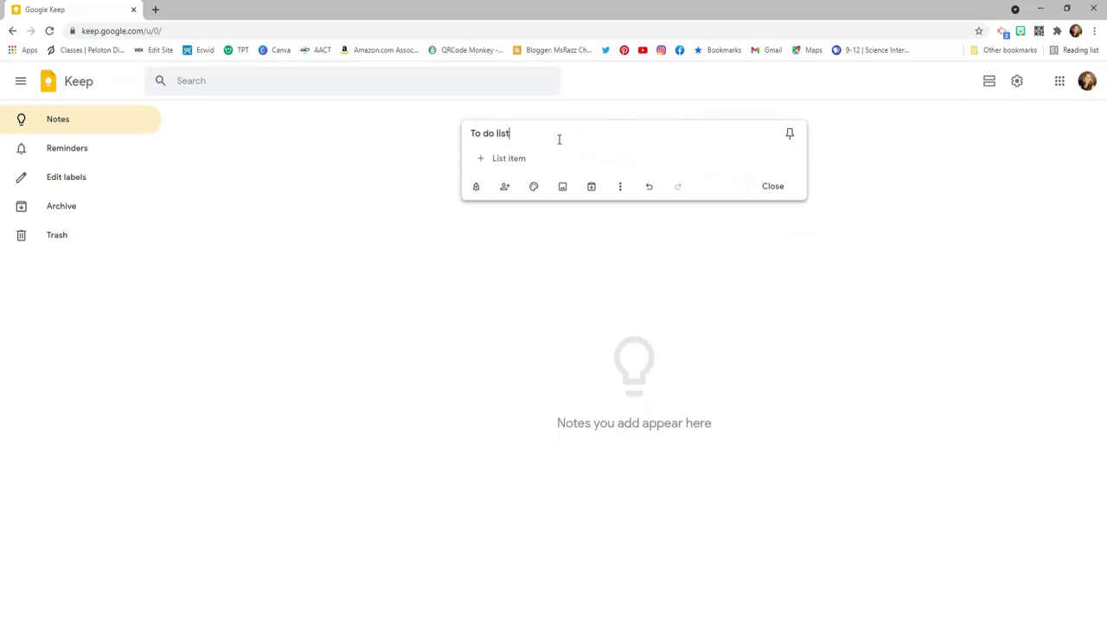
click(548, 156)
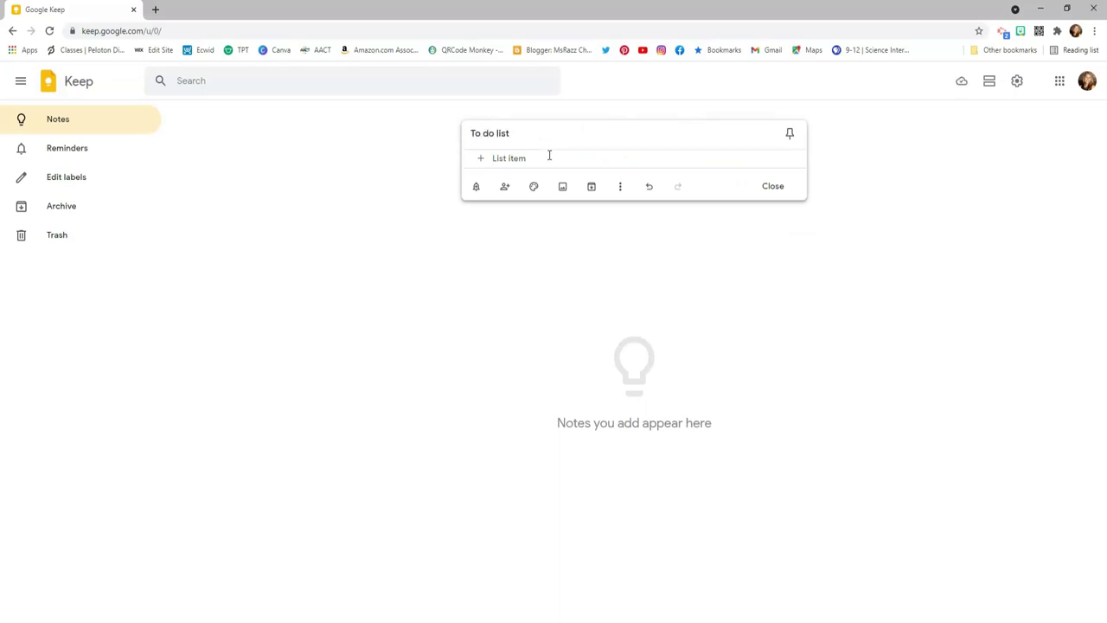
text(Food shopping)
click(527, 179)
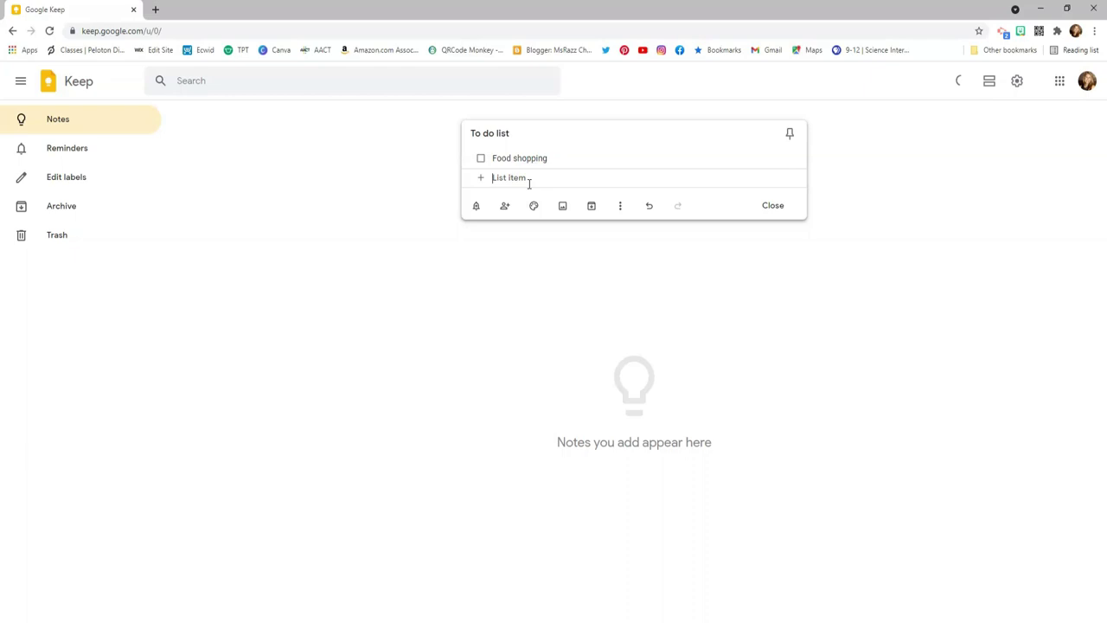
text(Call mom)
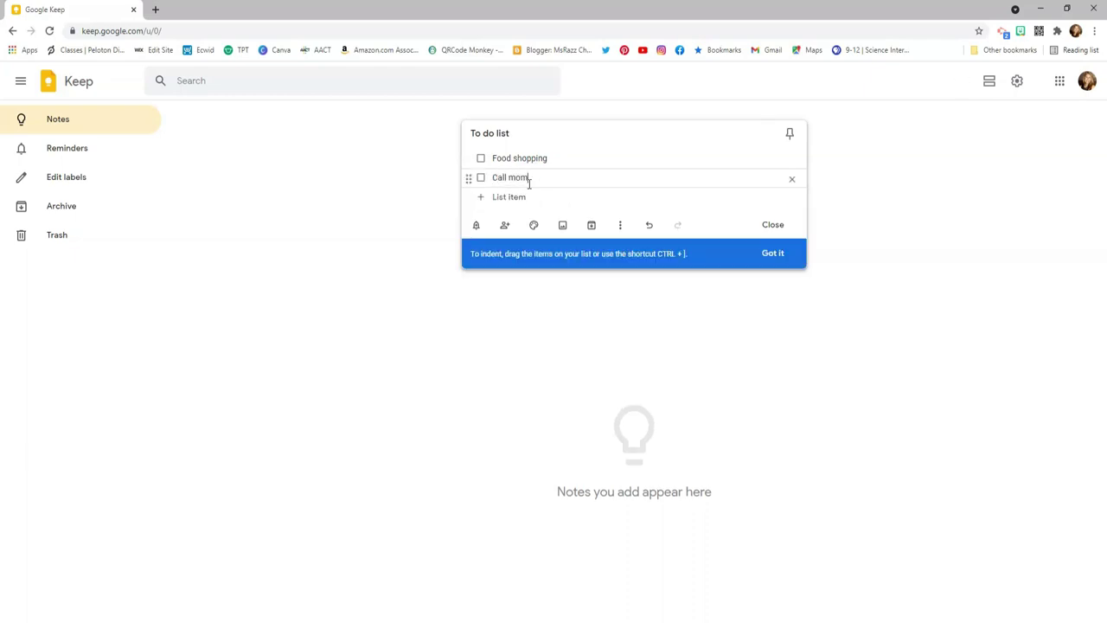
click(521, 192)
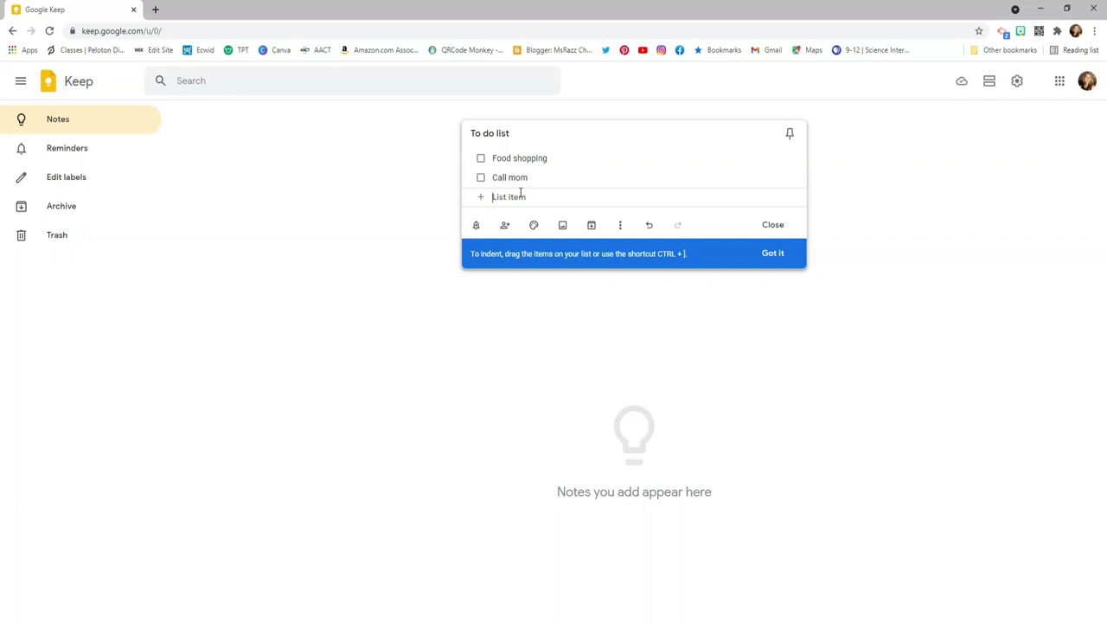
text(Buy )
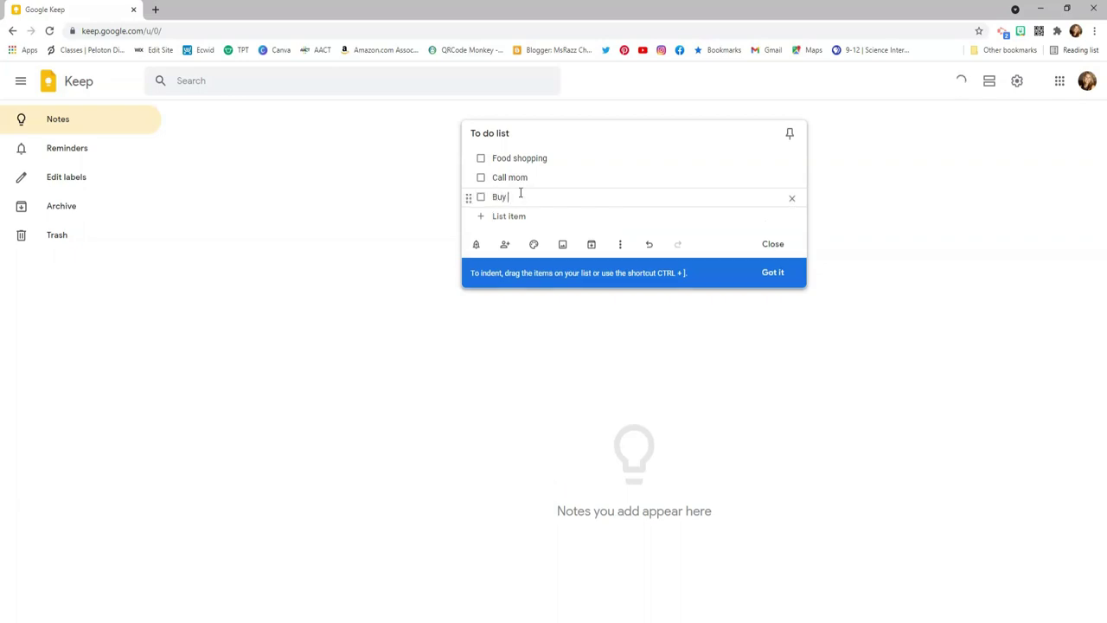
text(birthday present for M.L.)
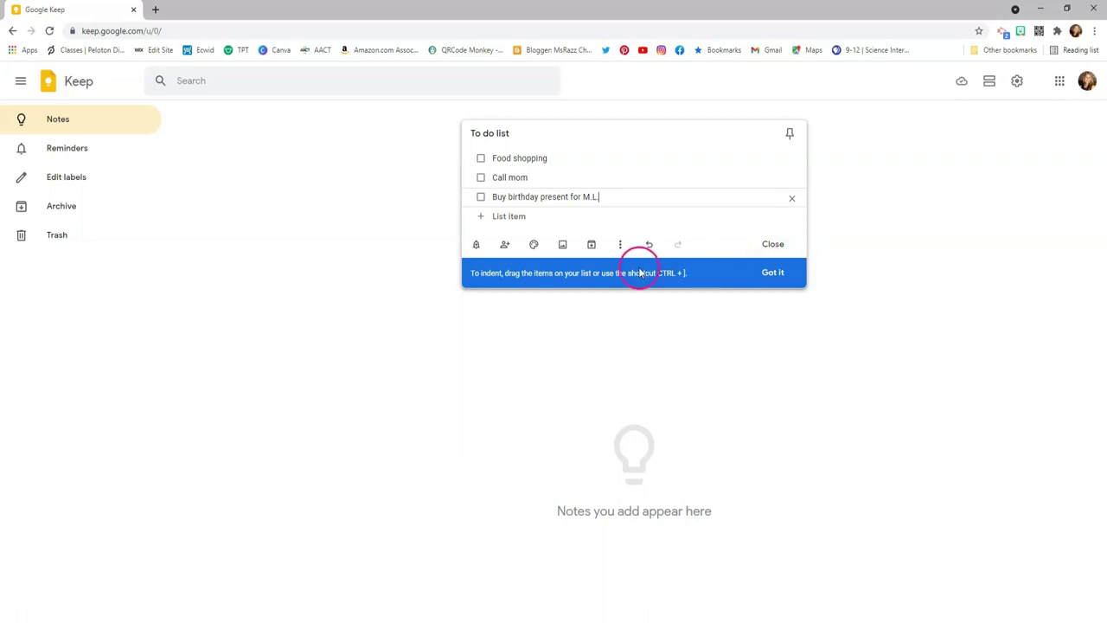
mouse_move(535, 246)
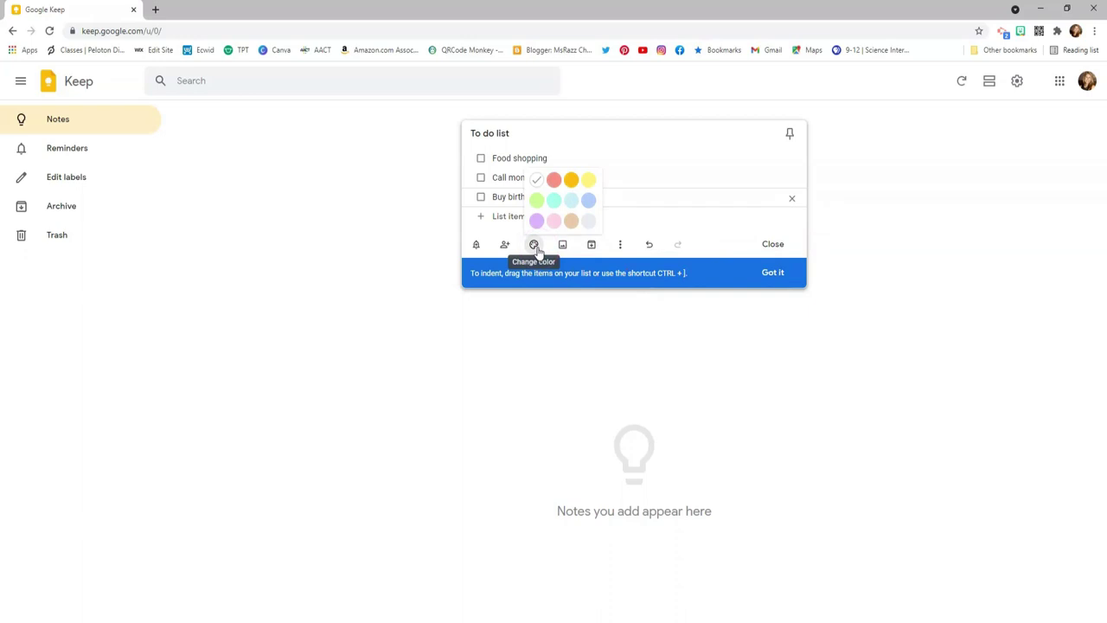
Step: Colour the To do list note purple, add the Personal header image, and close it to the board
click(536, 221)
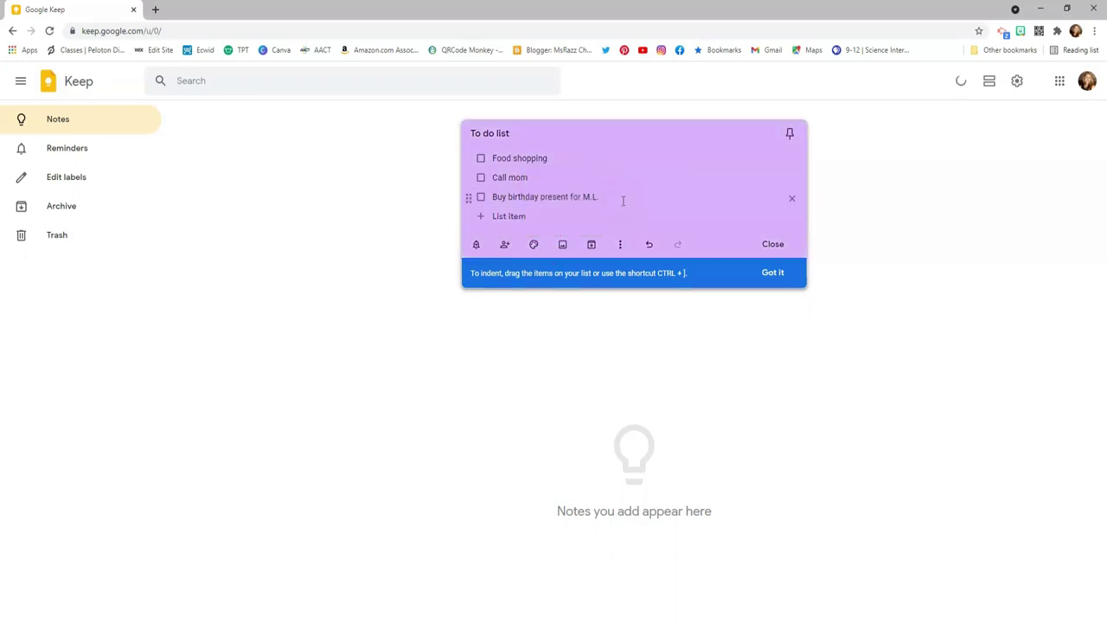
click(563, 246)
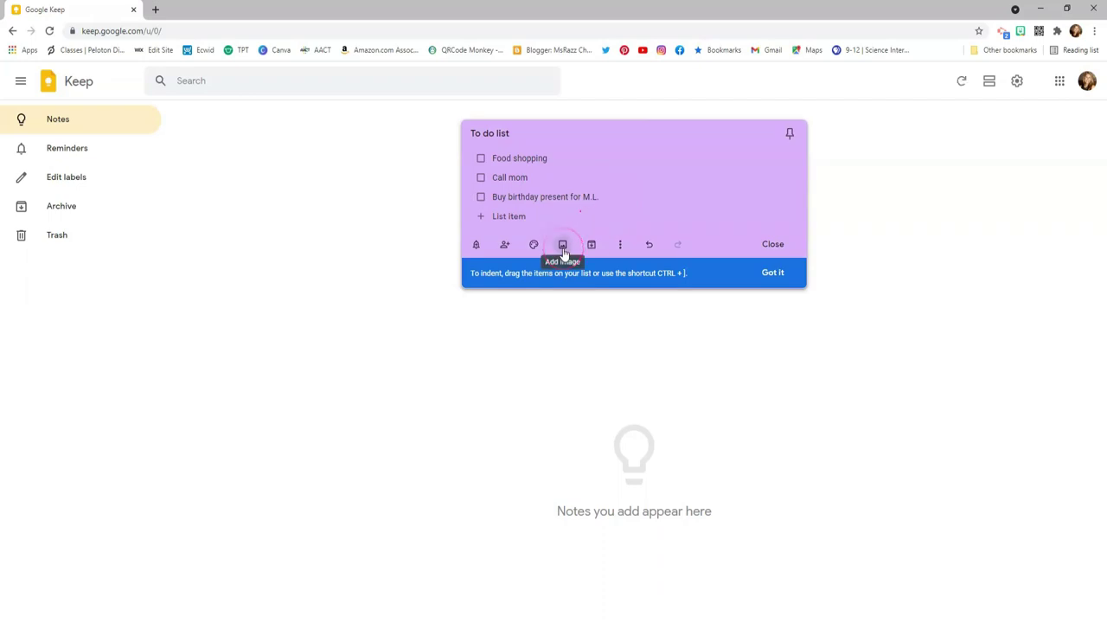
click(564, 246)
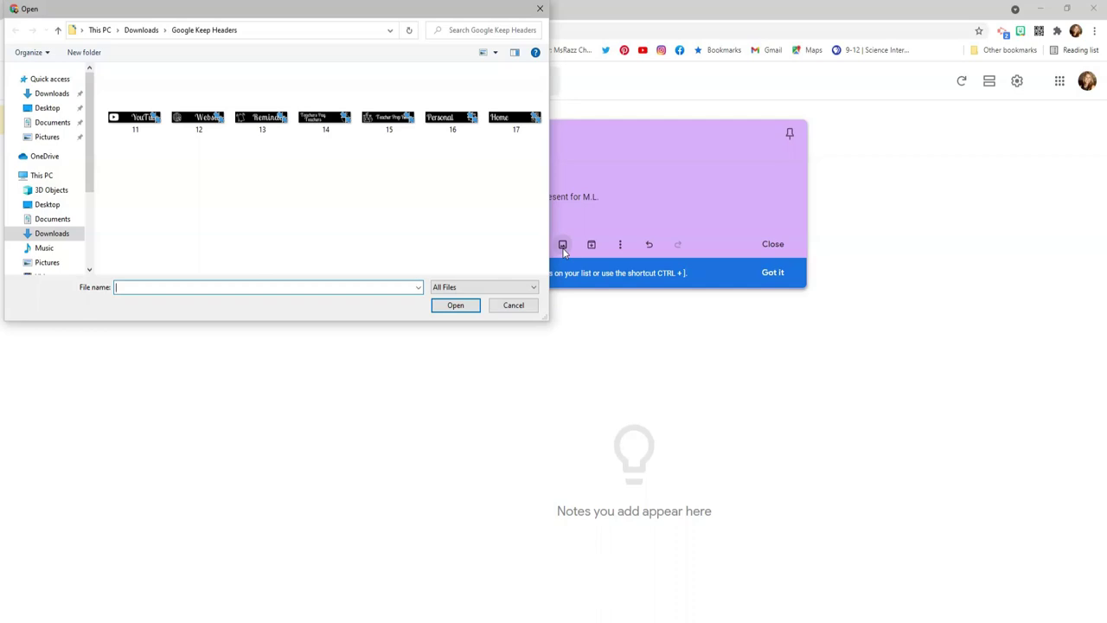
double_click(453, 118)
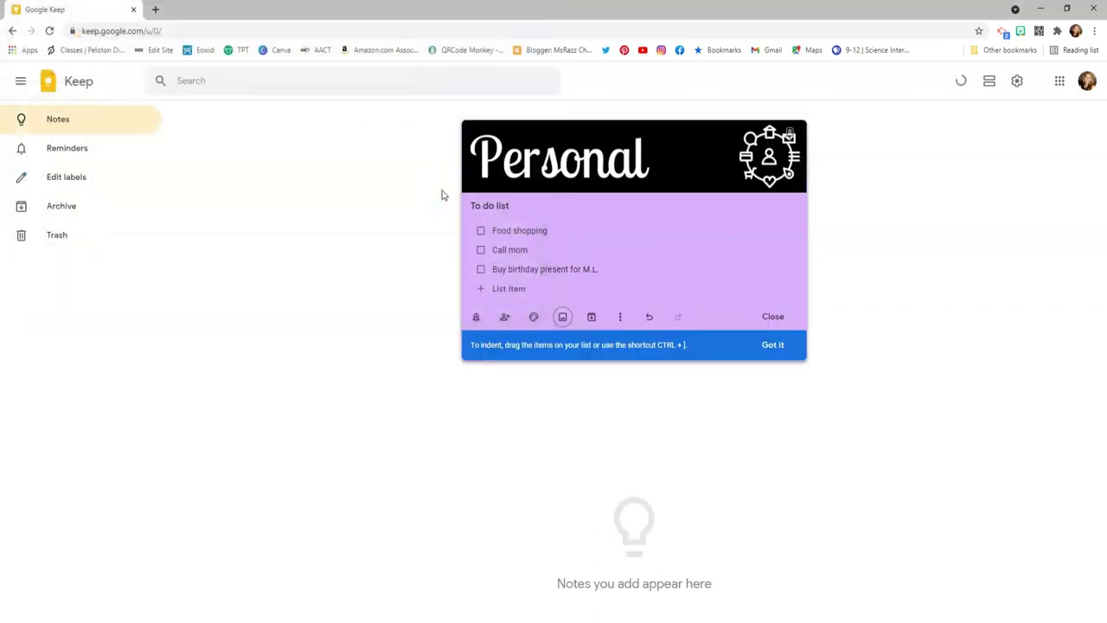
drag(782, 255, 917, 303)
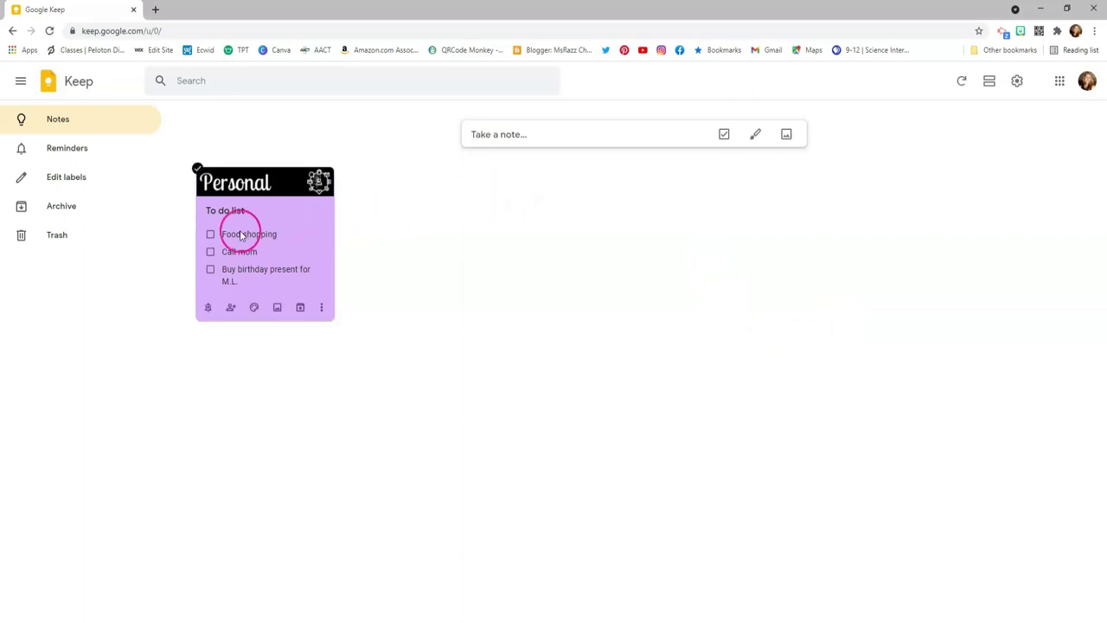
Step: Tick off Food shopping, Call mom and the birthday present item
click(210, 233)
click(210, 252)
click(210, 234)
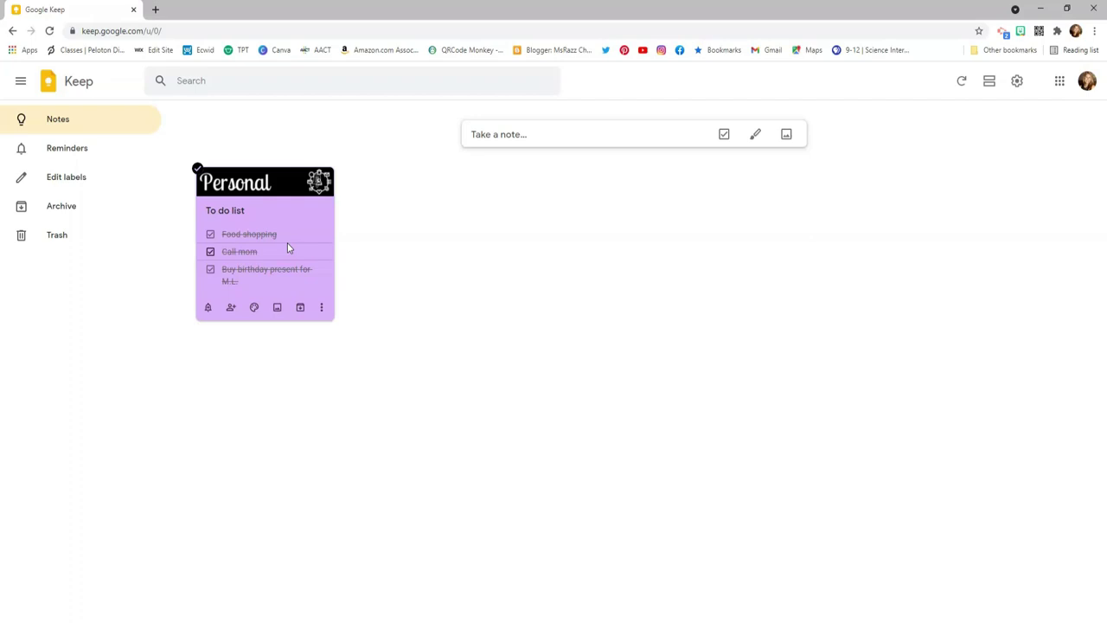
Step: Uncheck all To do list items from the More menu, then start a blank note
click(322, 308)
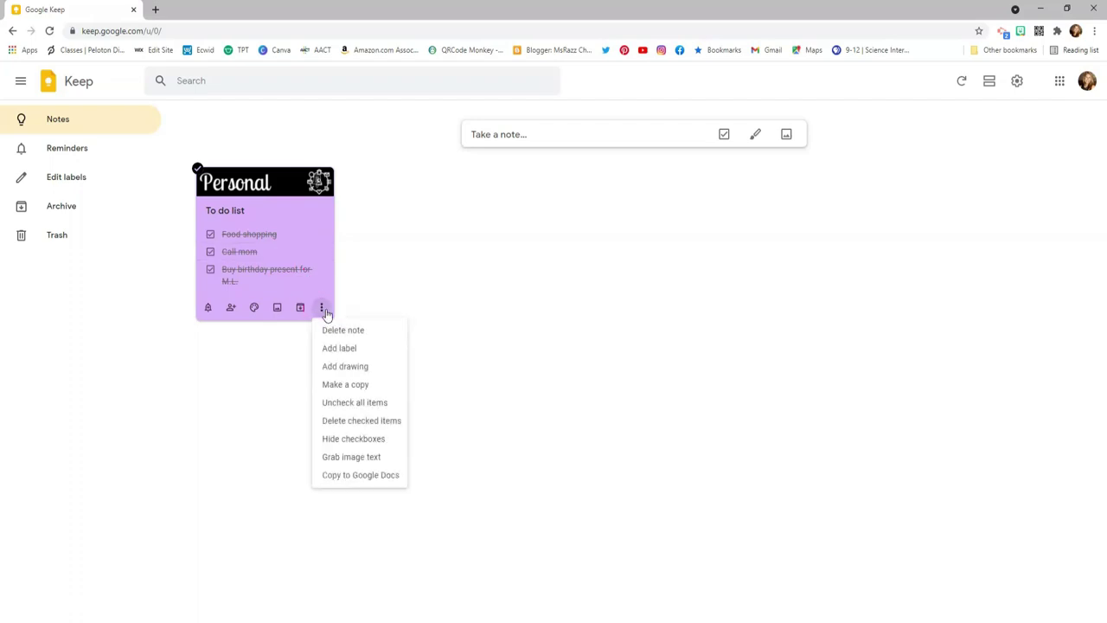
click(364, 405)
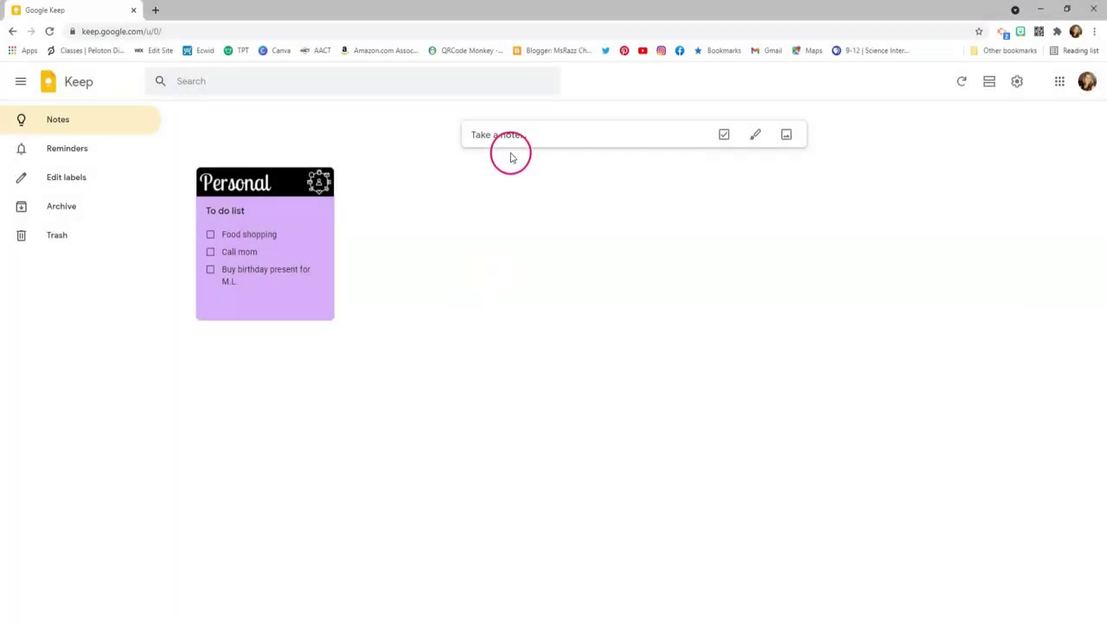
click(510, 151)
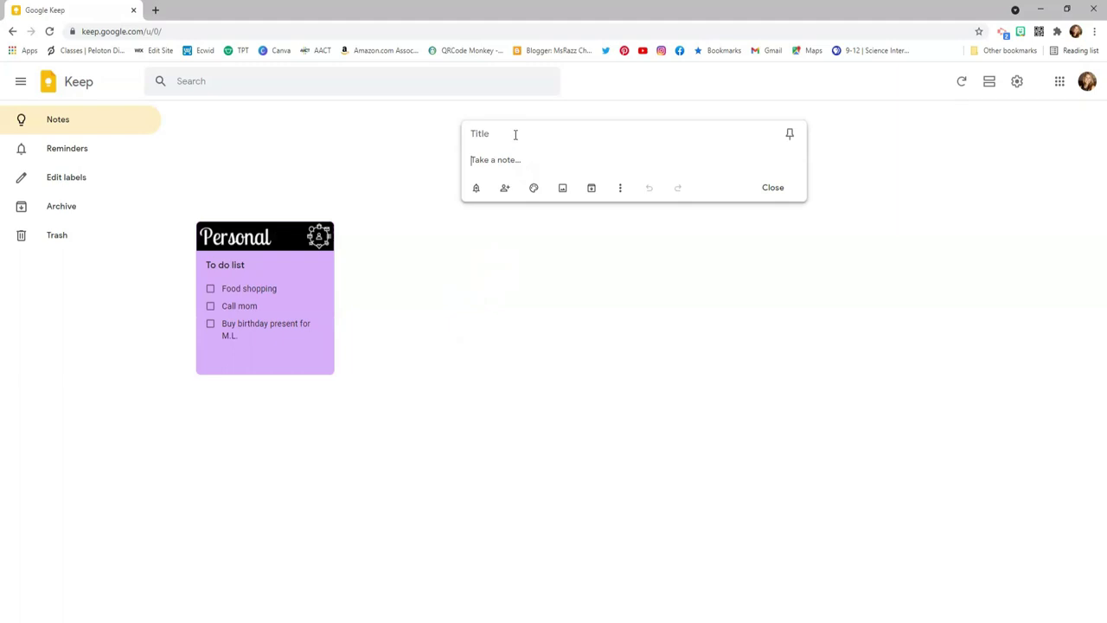
Step: Write a note titled 'Don't Forget' reading 'NEACT presentation on Monday'
click(548, 134)
text(Don't Forget)
click(592, 152)
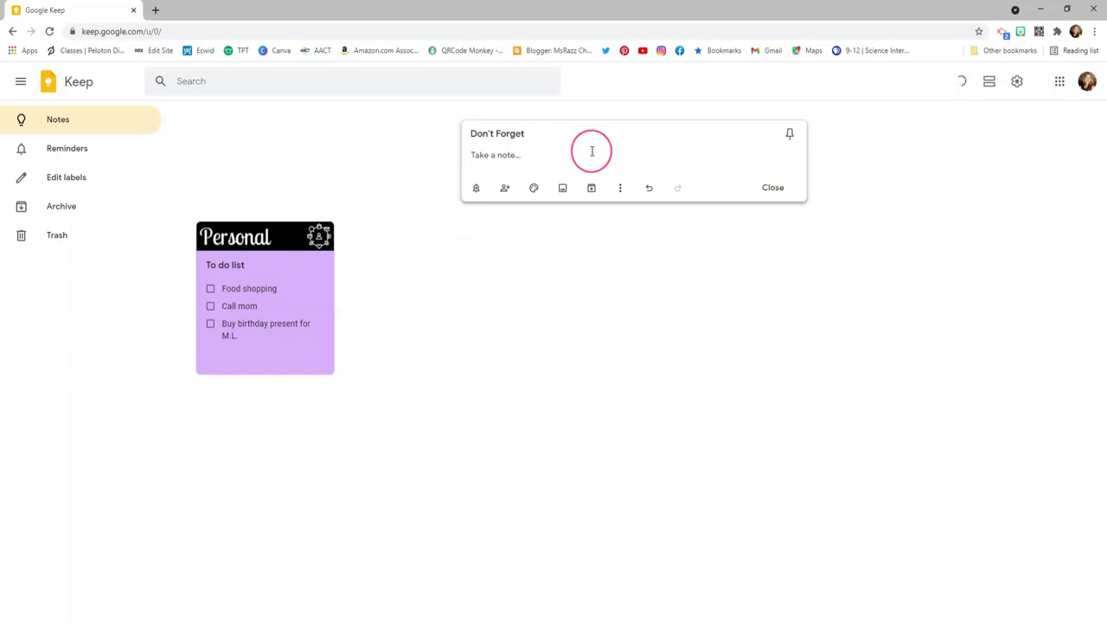
text(NEACT)
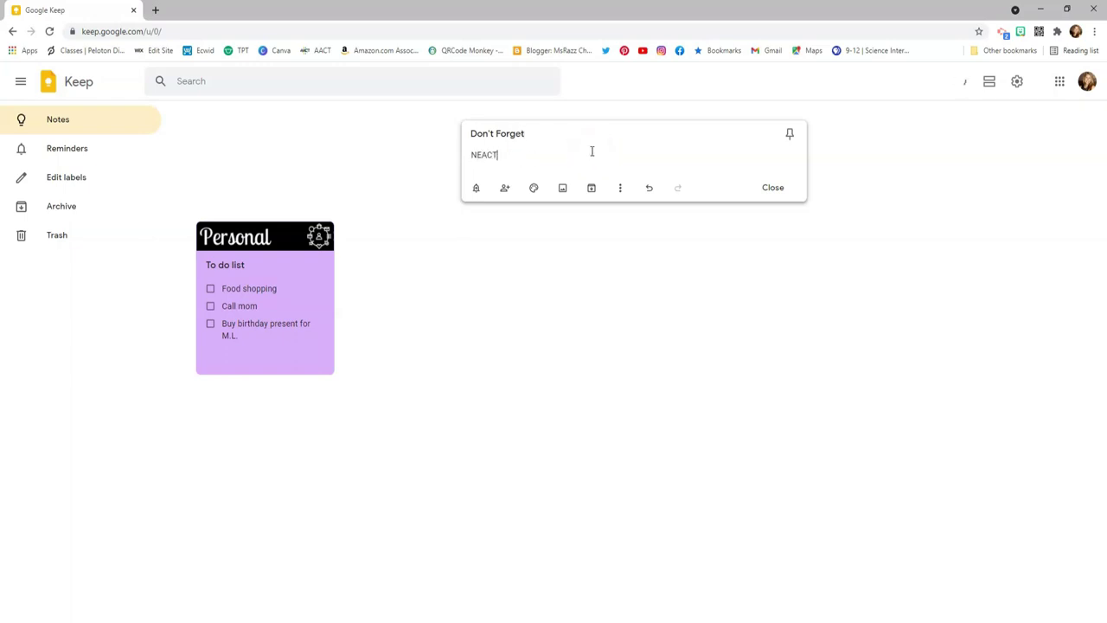
text( presentation on Monday!)
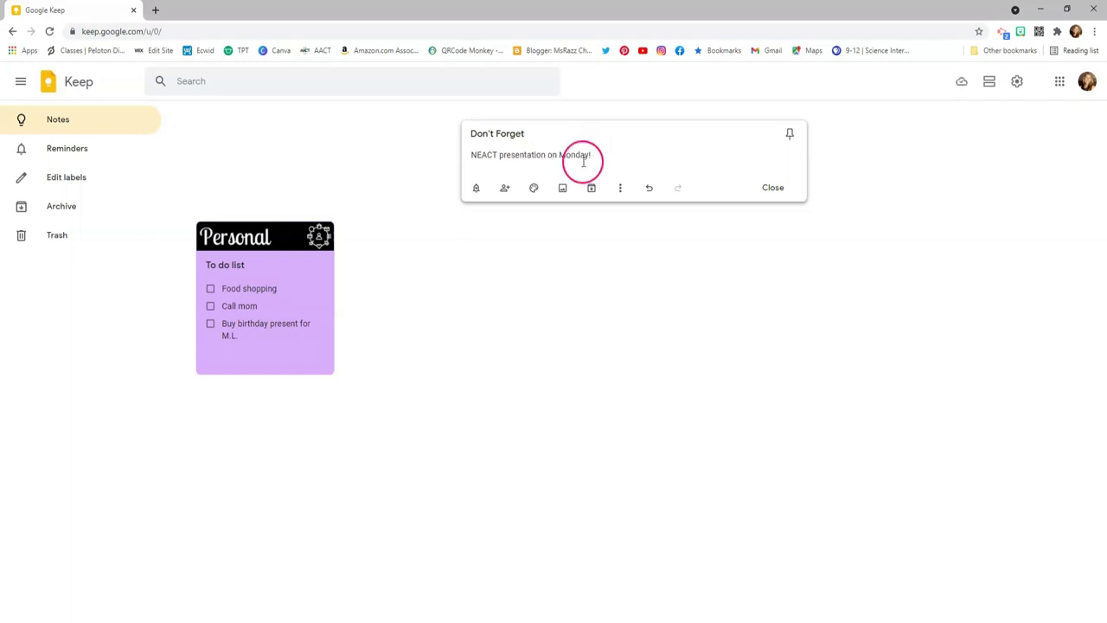
Step: Make the Don't Forget note green and give it the Reminder header image
click(534, 188)
click(537, 146)
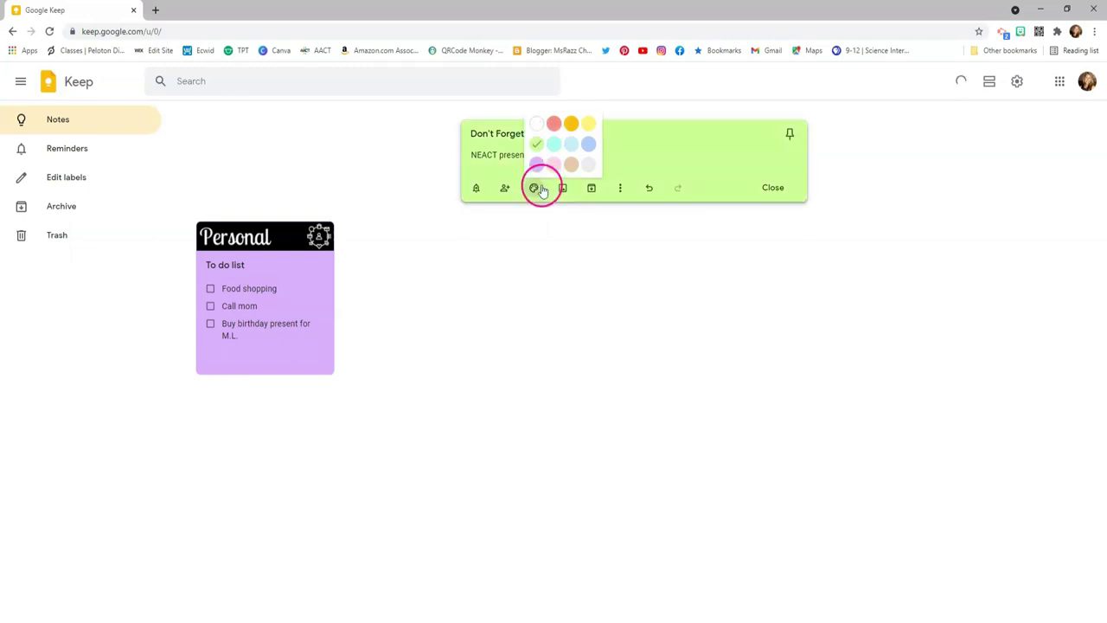
click(563, 188)
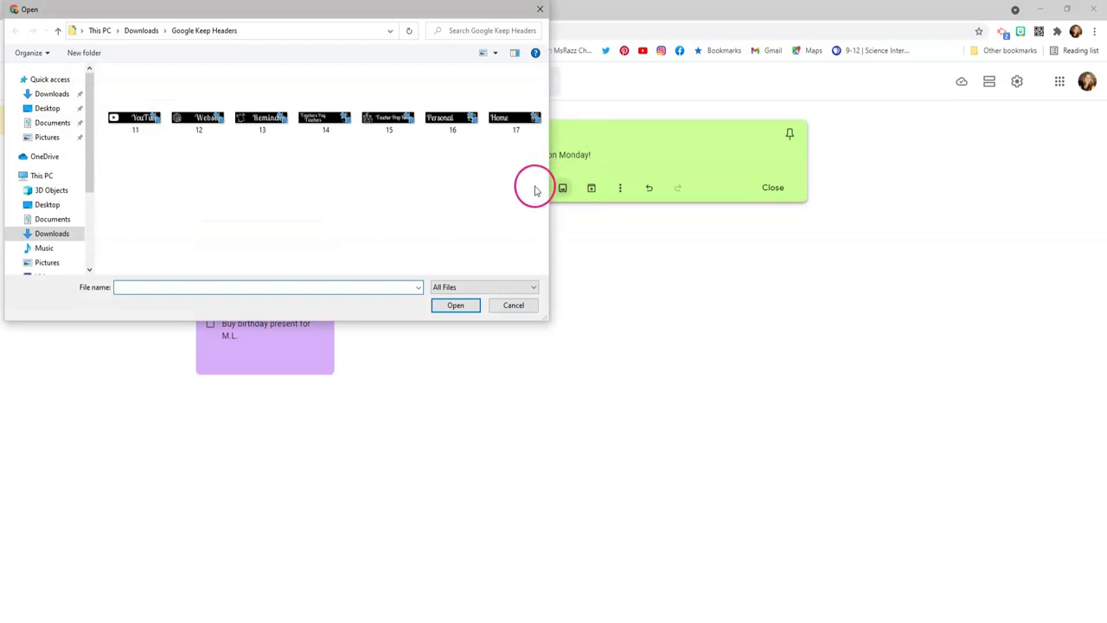
double_click(257, 132)
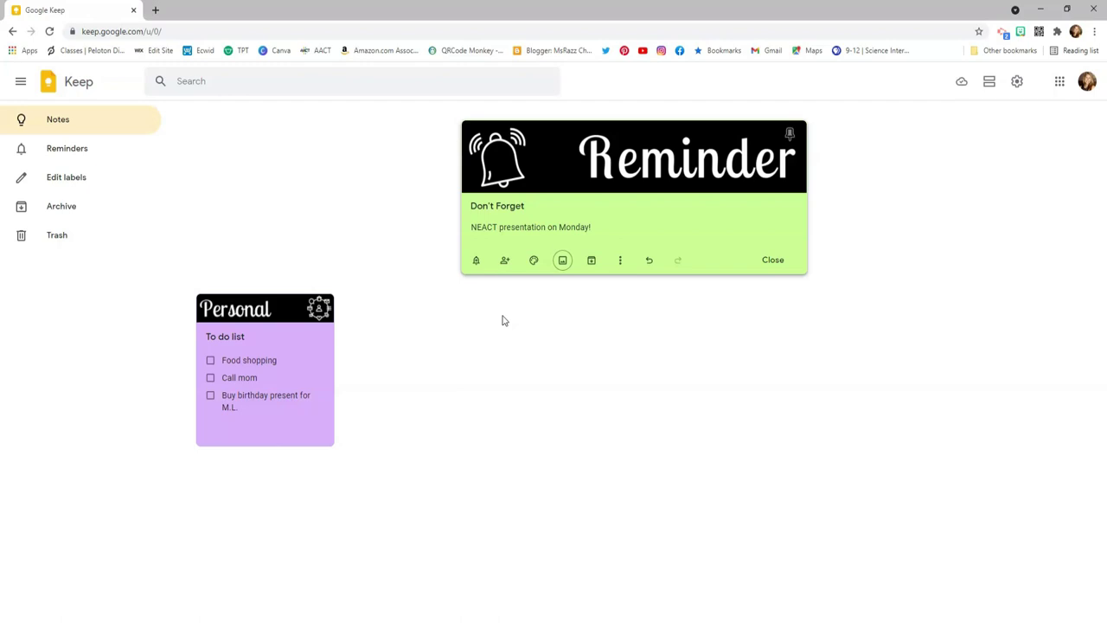
click(477, 261)
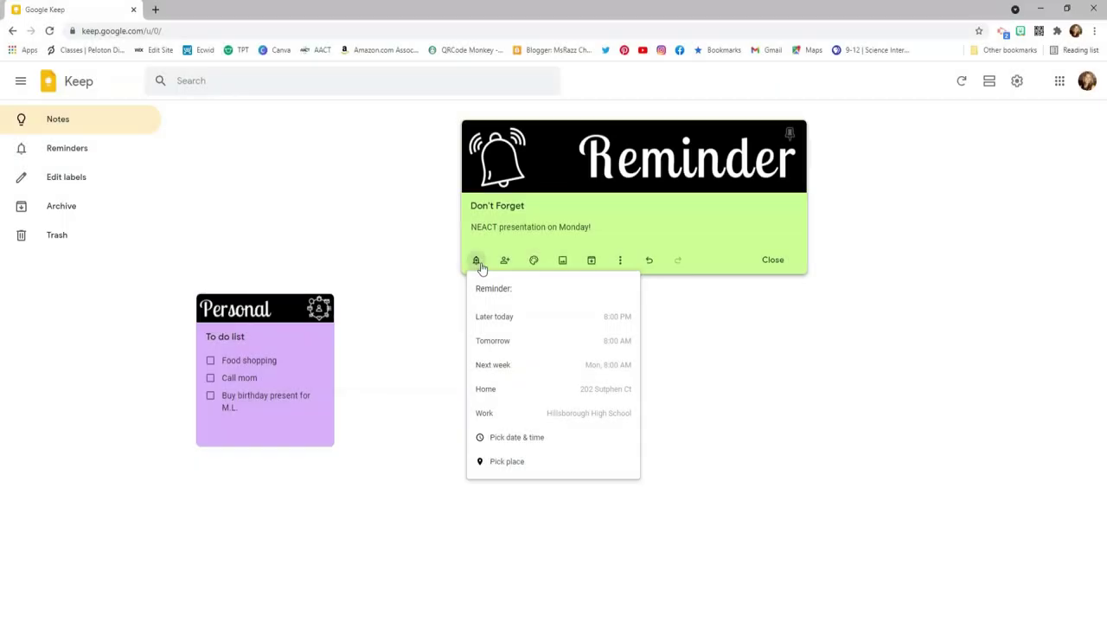
Step: Set the Don't Forget reminder to Tomorrow, 8:00 AM and close the note onto the board
click(500, 319)
click(499, 343)
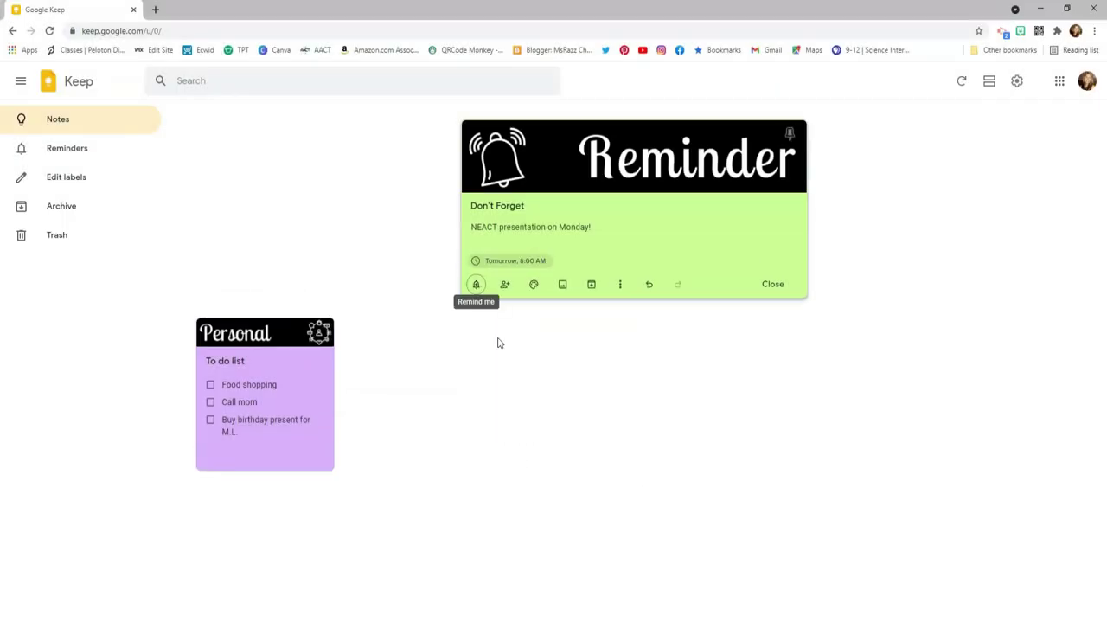
click(732, 380)
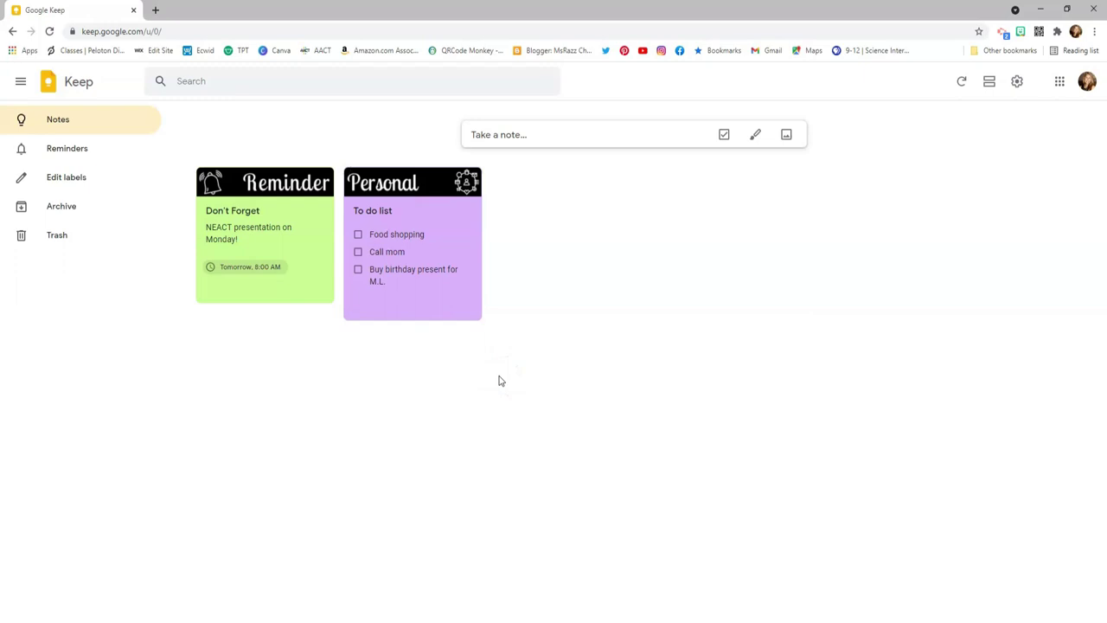
mouse_move(378, 280)
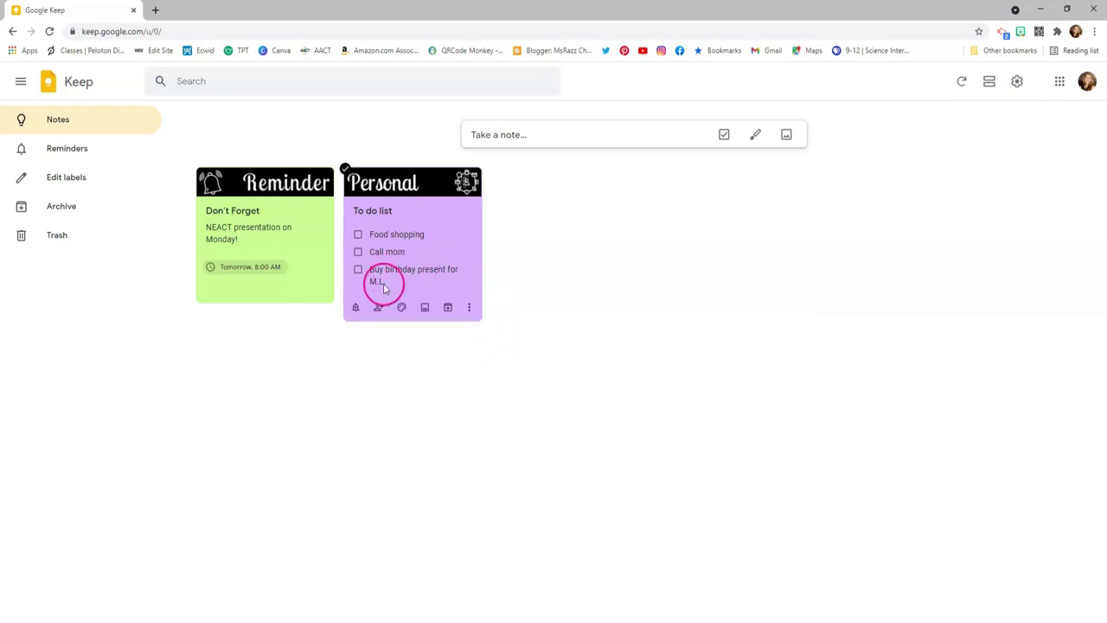
click(379, 309)
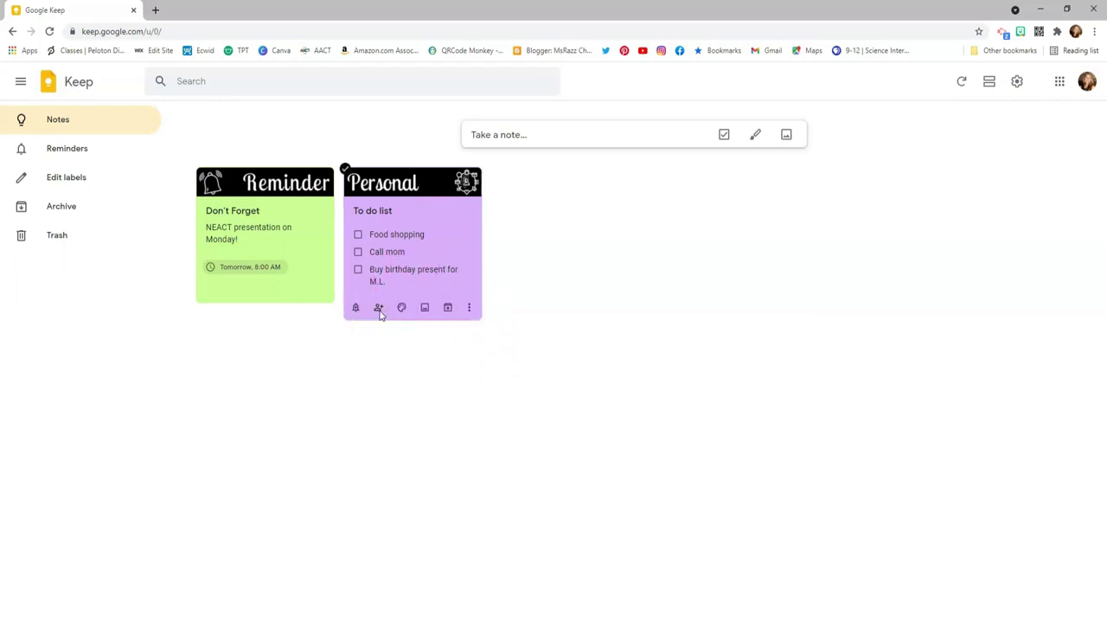
click(442, 303)
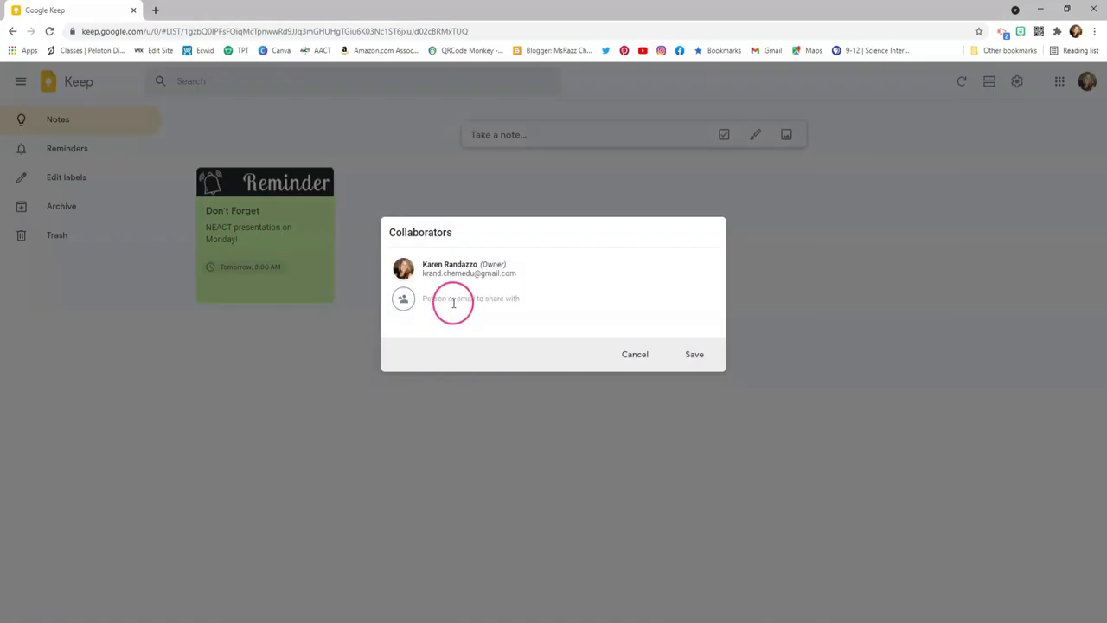
click(519, 298)
click(736, 307)
click(807, 302)
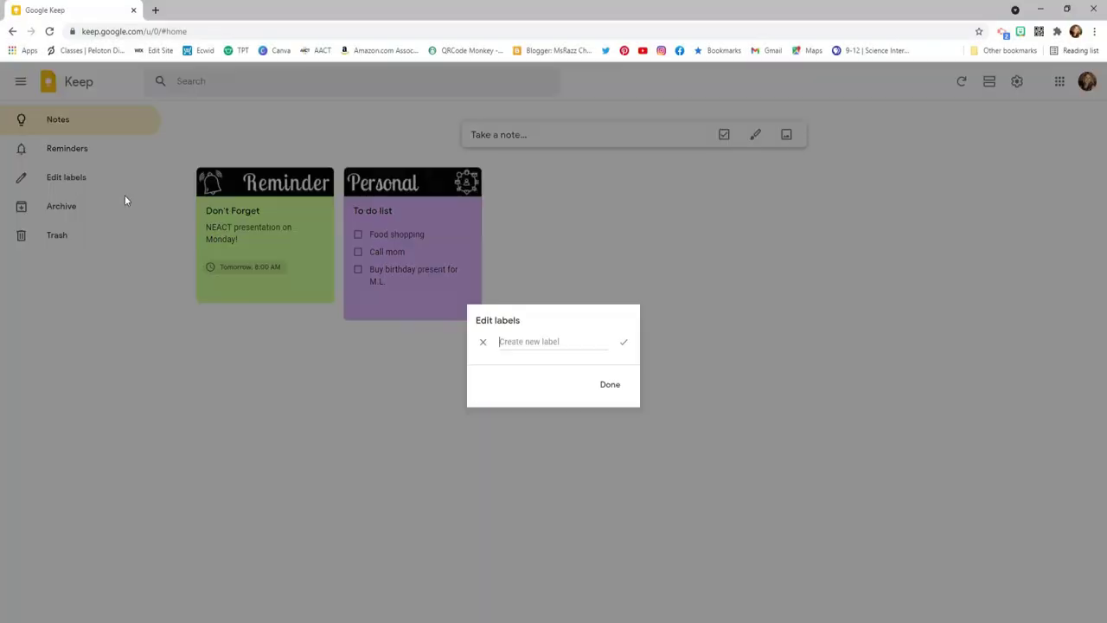
Step: Create the labels Reminders, Personal and TPR in the label editor
click(470, 319)
key(Return)
click(528, 329)
text(Personal)
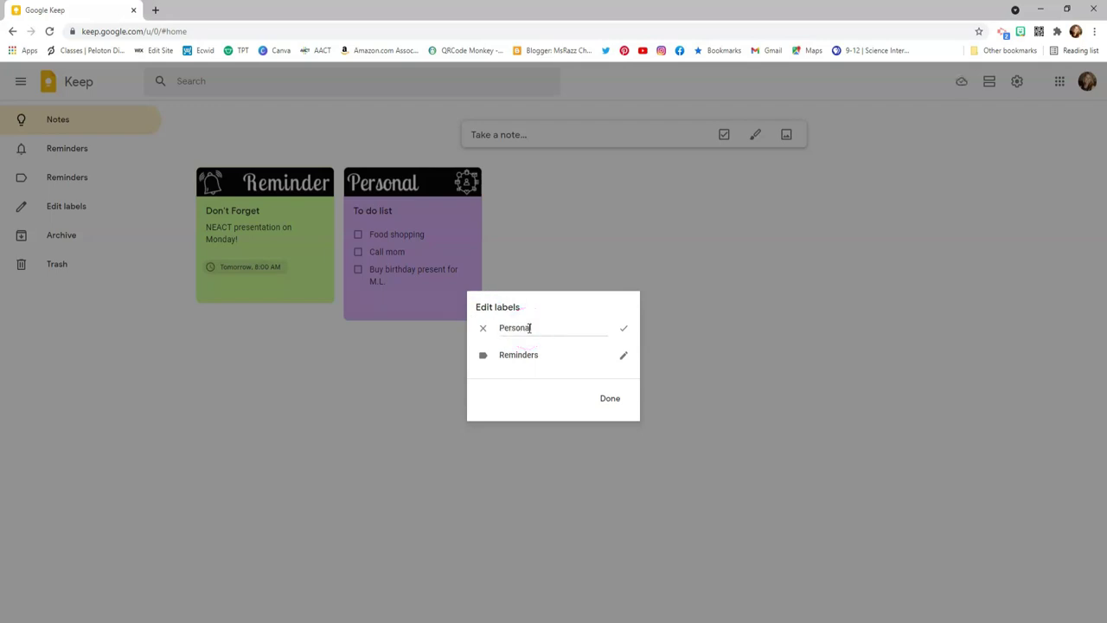
key(Return)
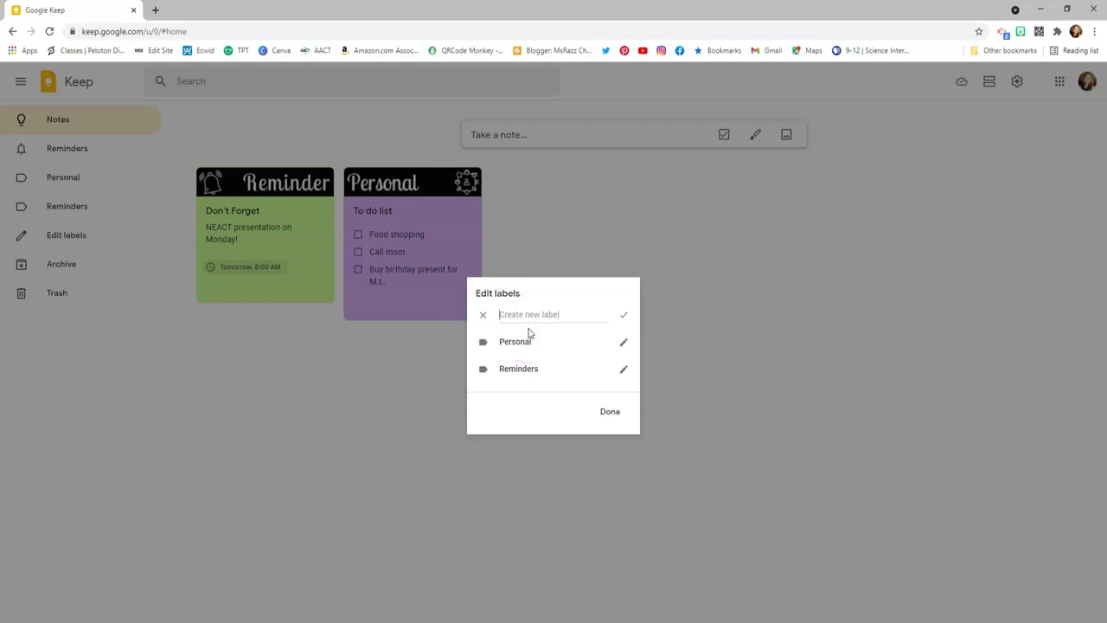
text(TPR)
key(Return)
click(529, 330)
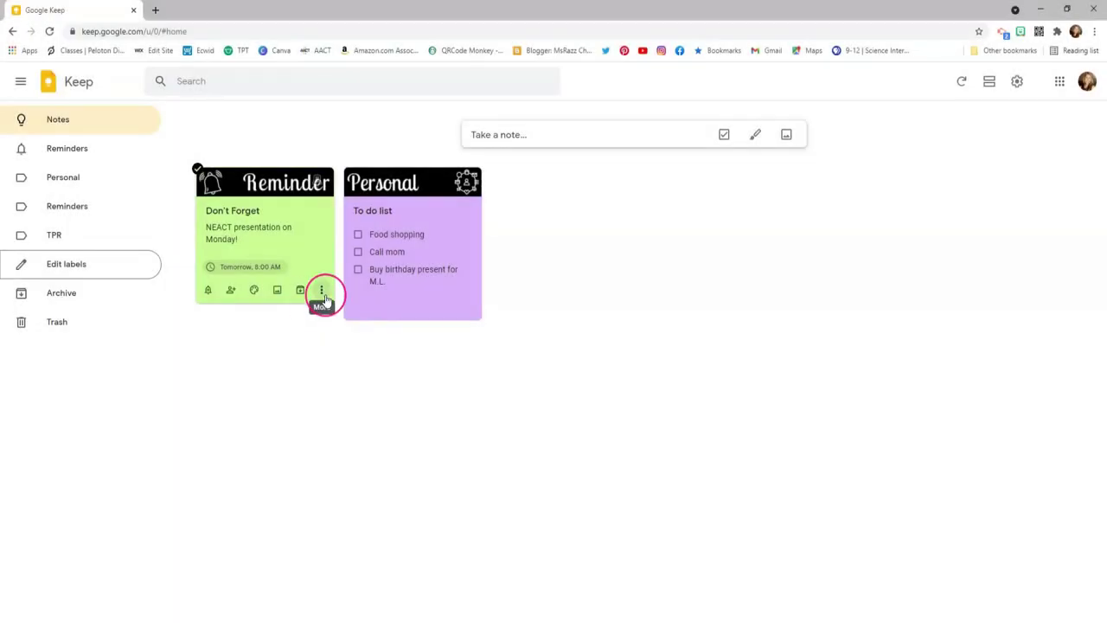
click(323, 297)
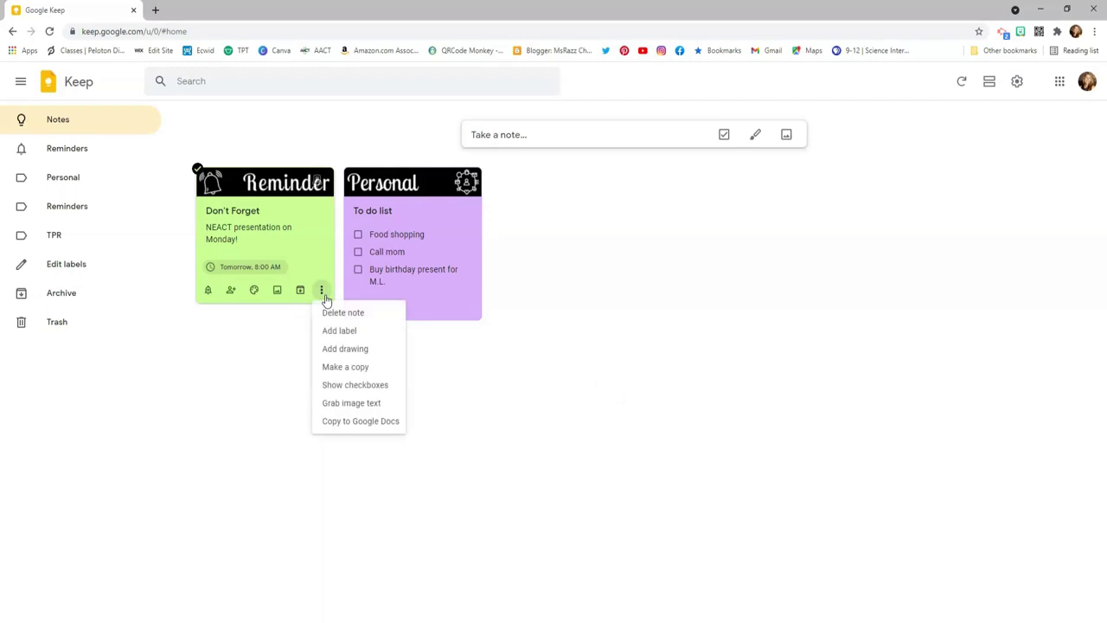
Step: Add the Reminders label to the Don't Forget note
click(334, 330)
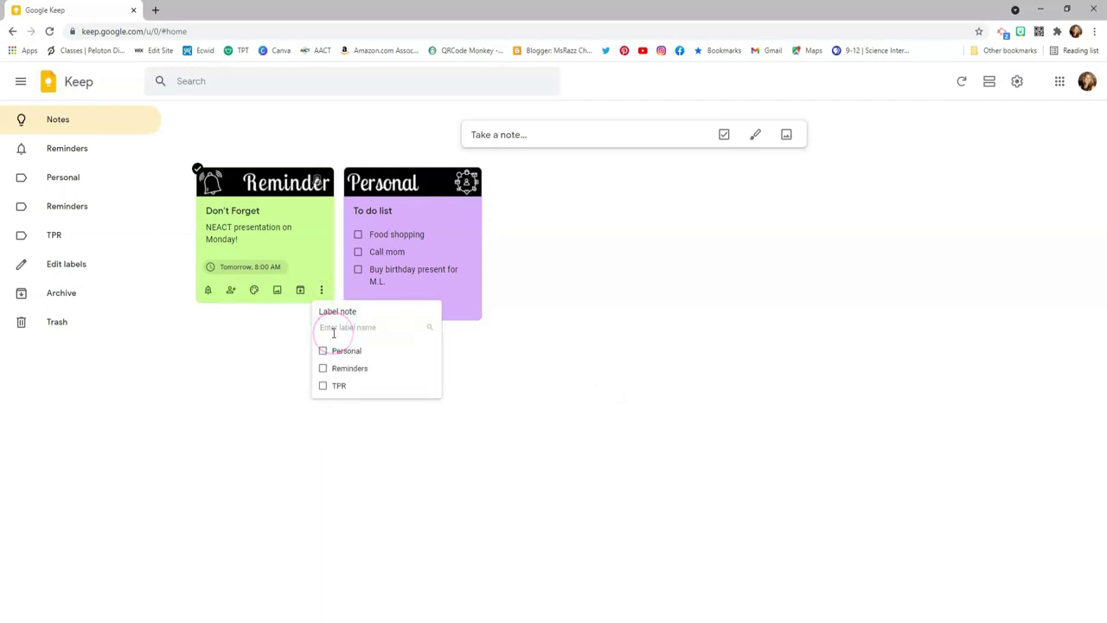
click(333, 370)
click(380, 363)
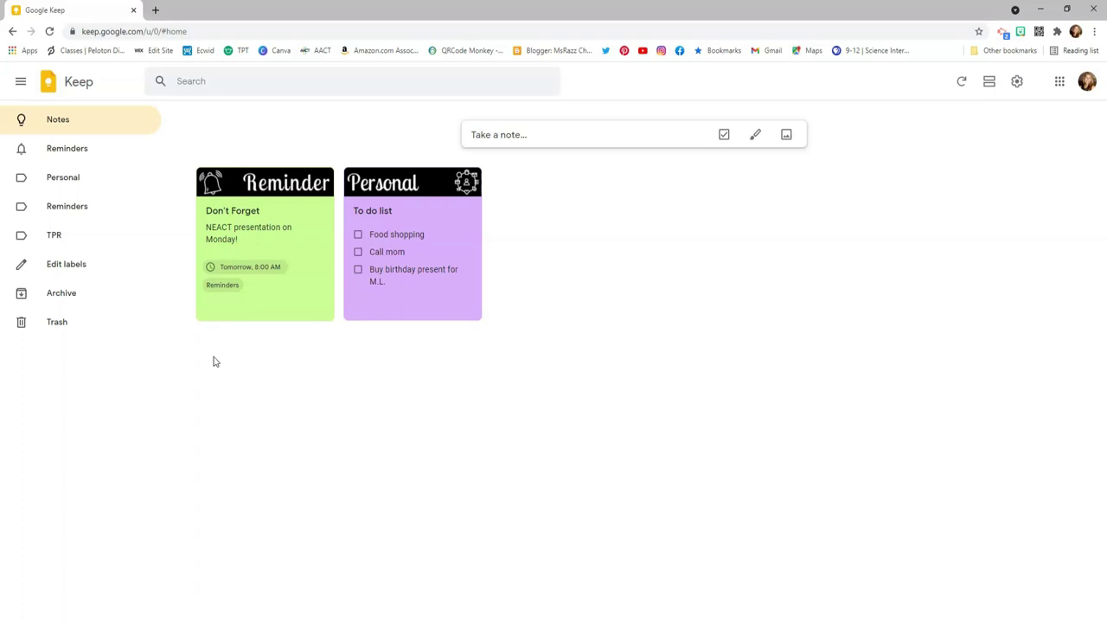
Step: Append #Personal to the To do list title, then filter the board by the Personal label
click(434, 241)
click(455, 258)
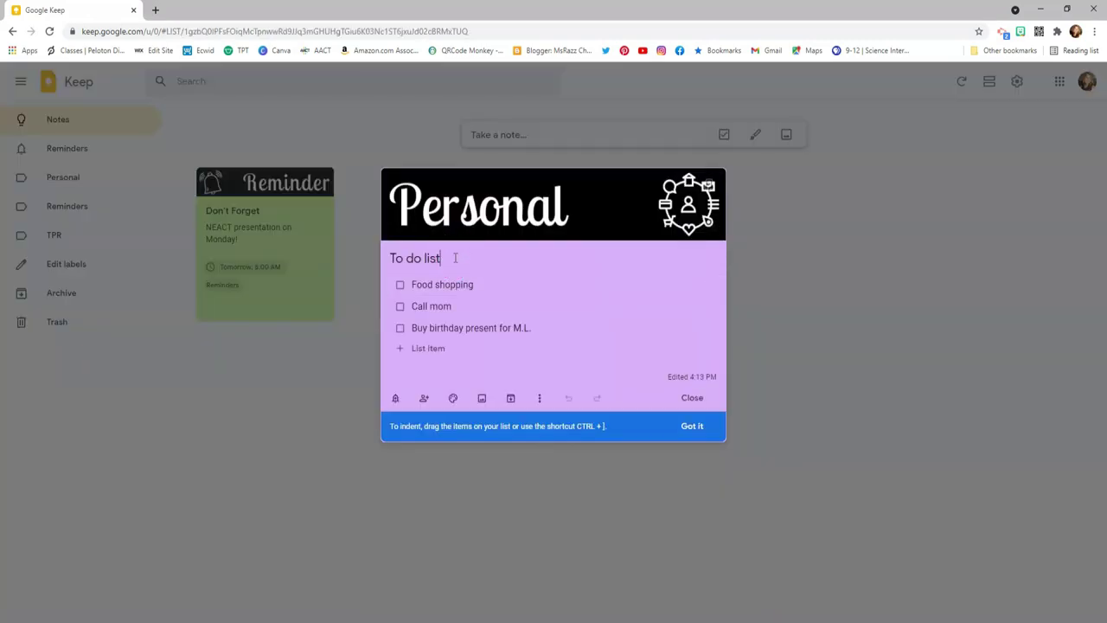
text(#)
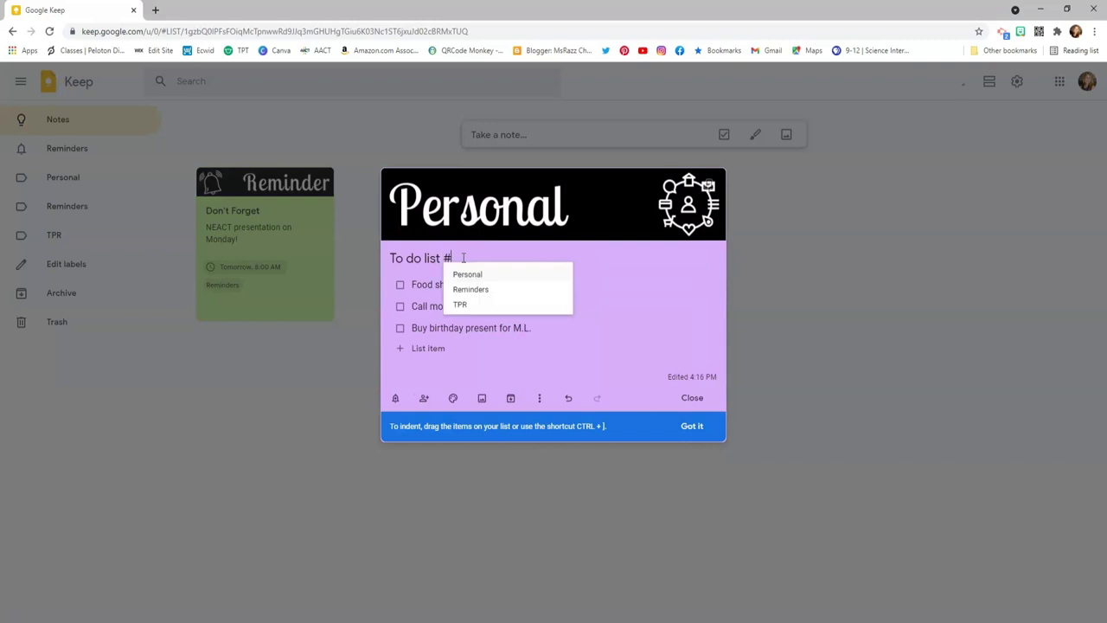
text(Pers)
click(468, 274)
click(697, 457)
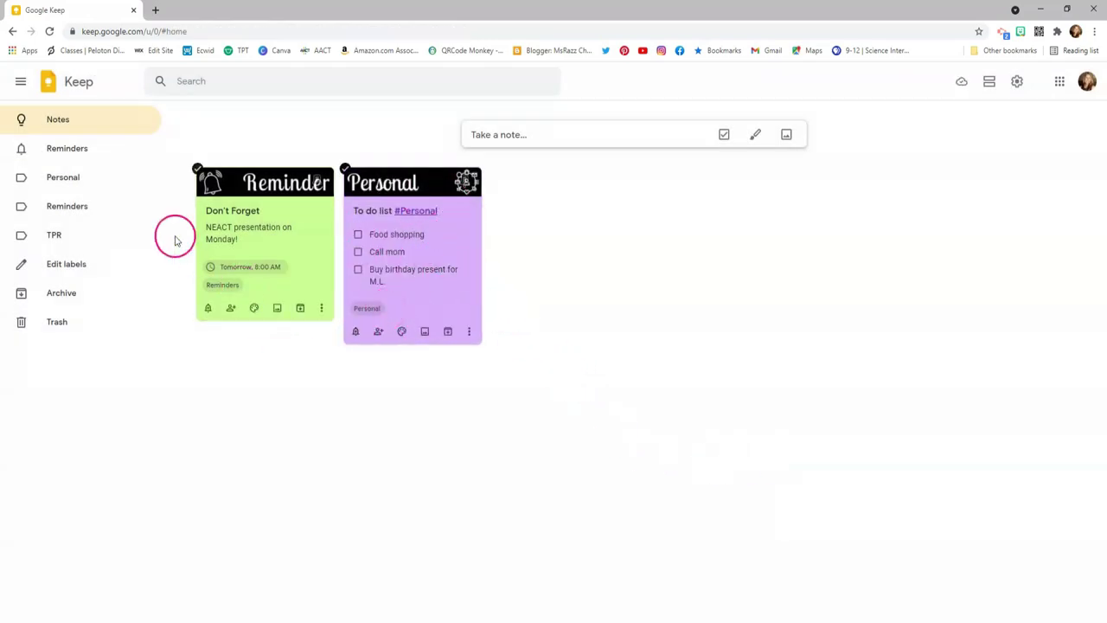
click(77, 179)
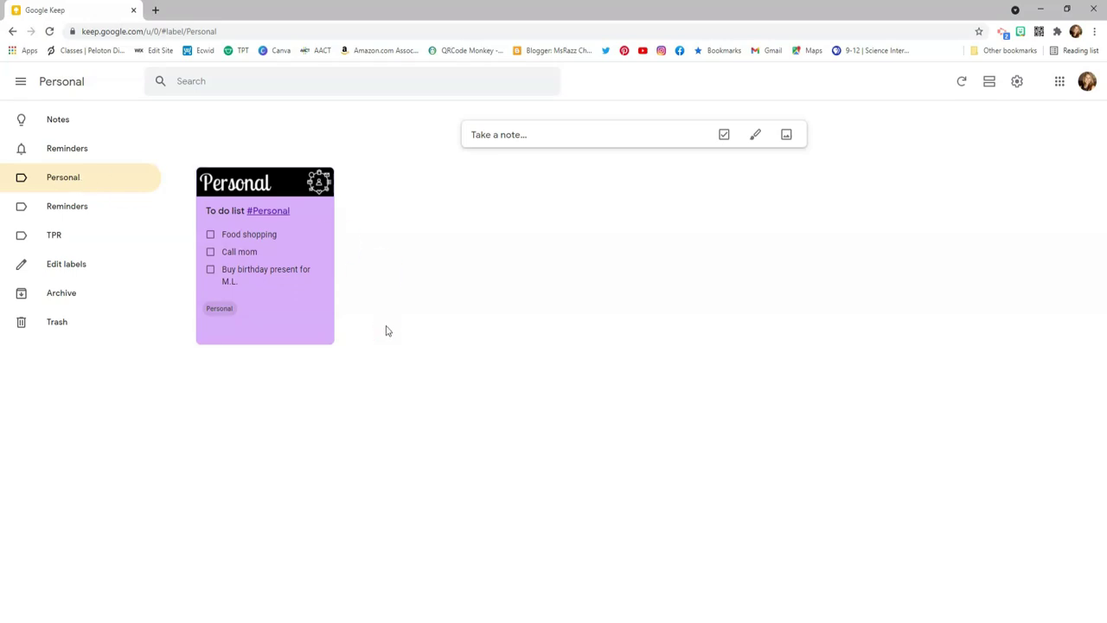
click(78, 209)
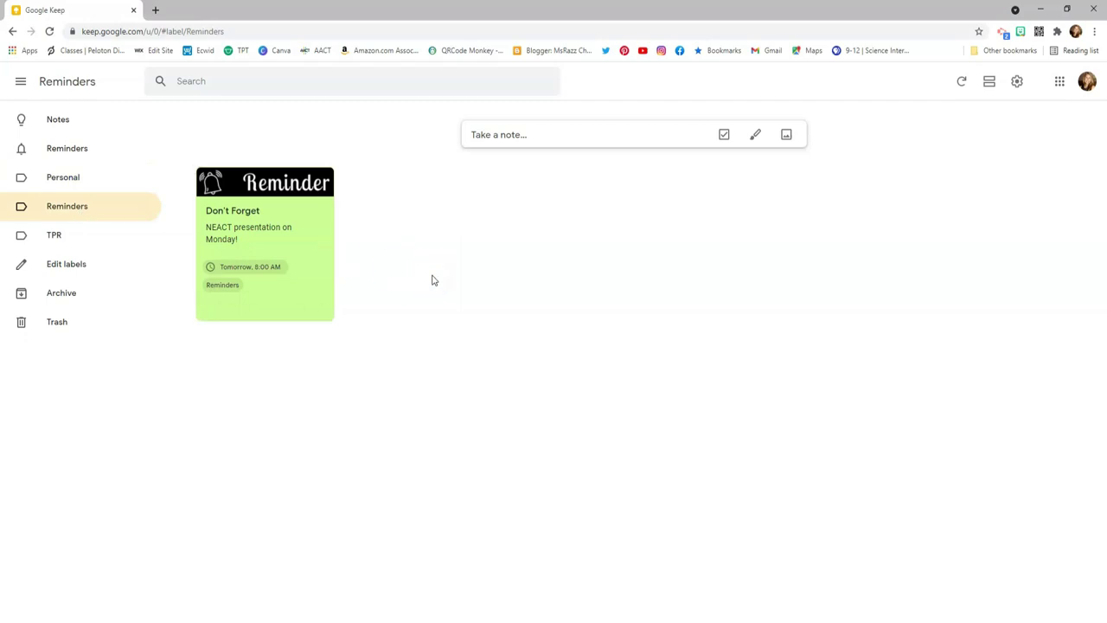
click(77, 247)
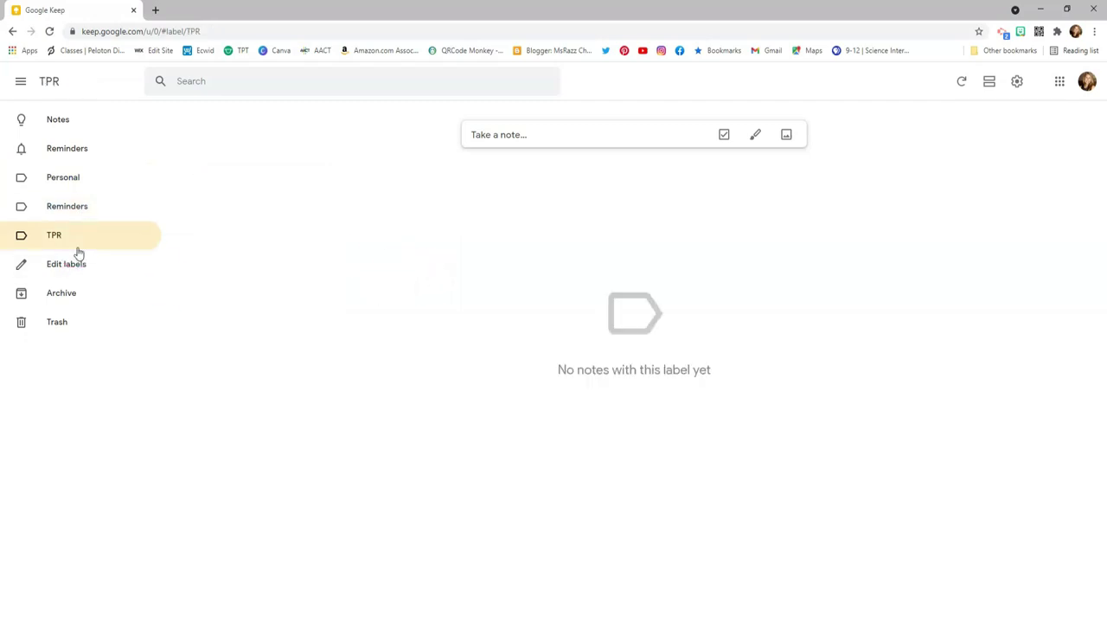
click(202, 254)
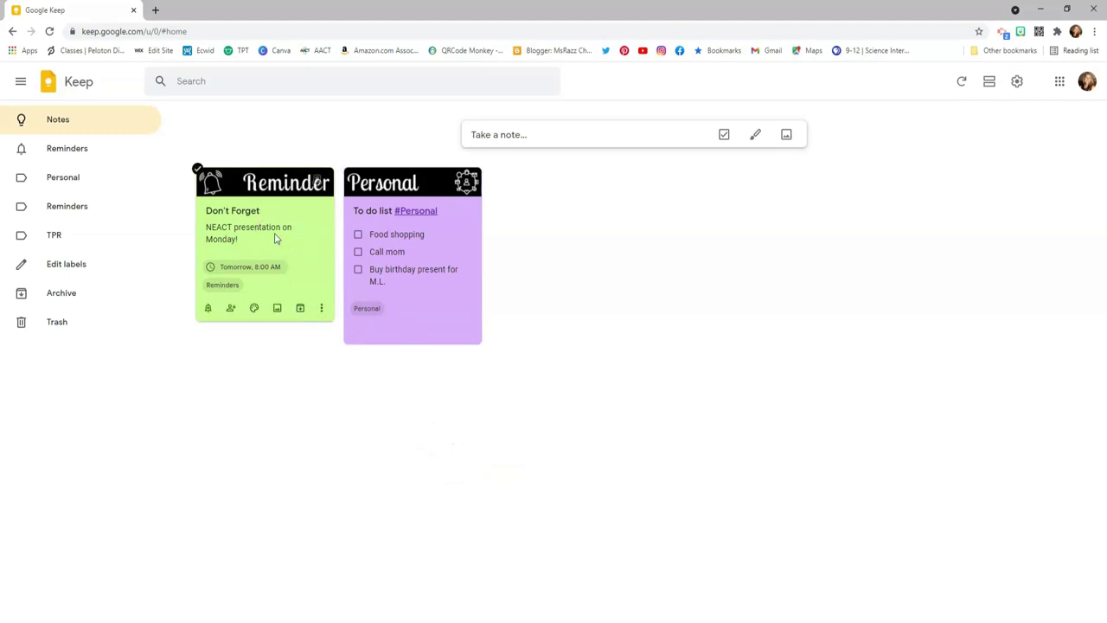
click(275, 238)
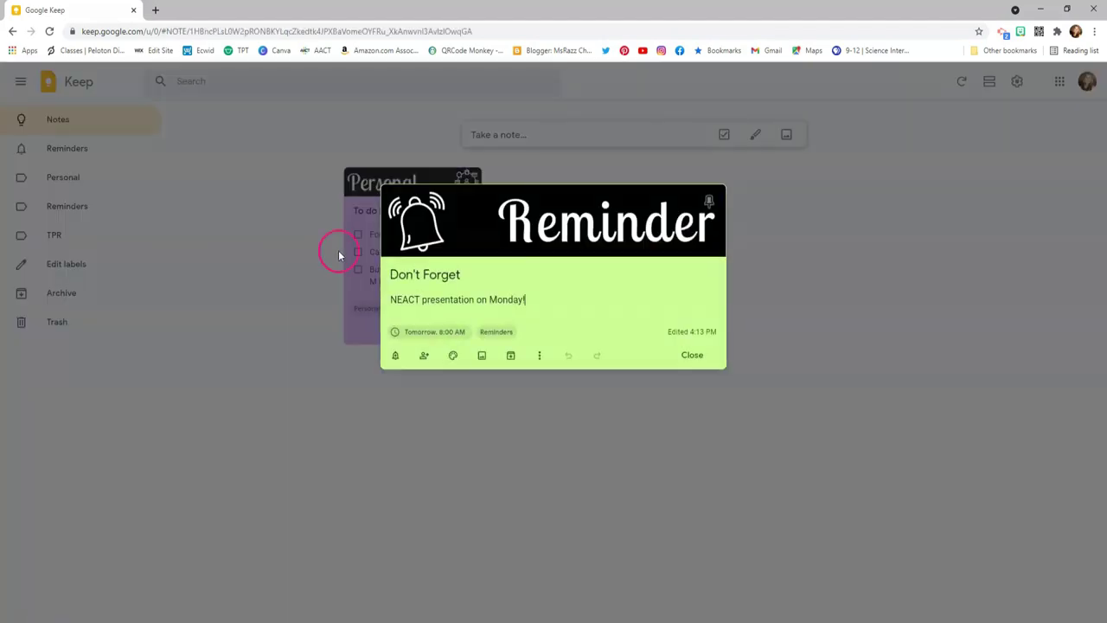
Step: Close the Don't Forget note and start a new note titled 'Post discussions for TPR'
click(809, 309)
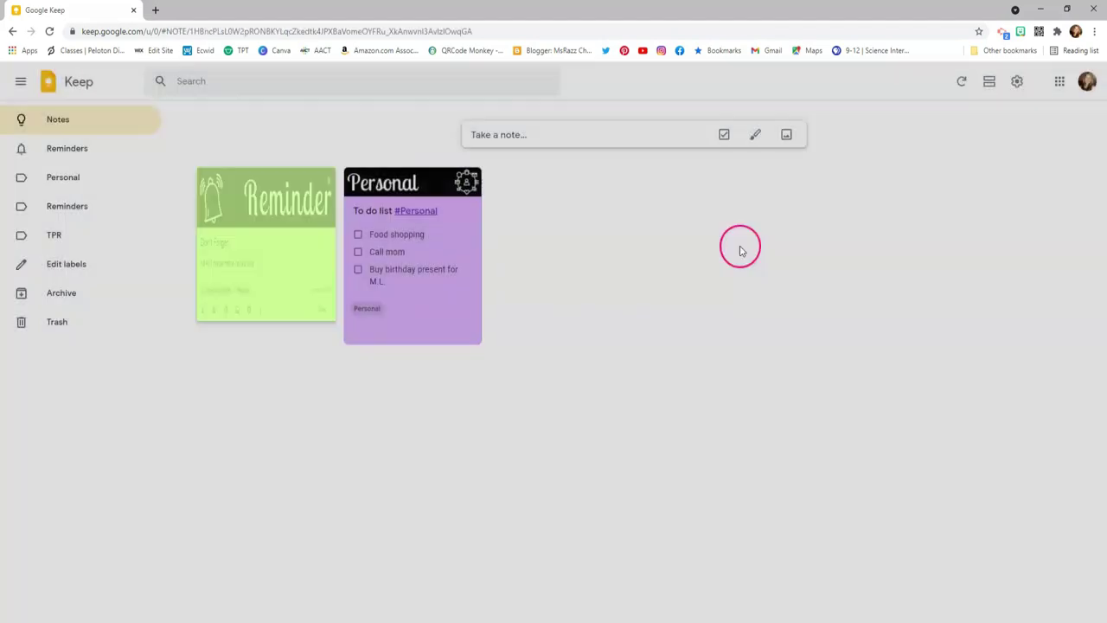
click(527, 134)
click(588, 132)
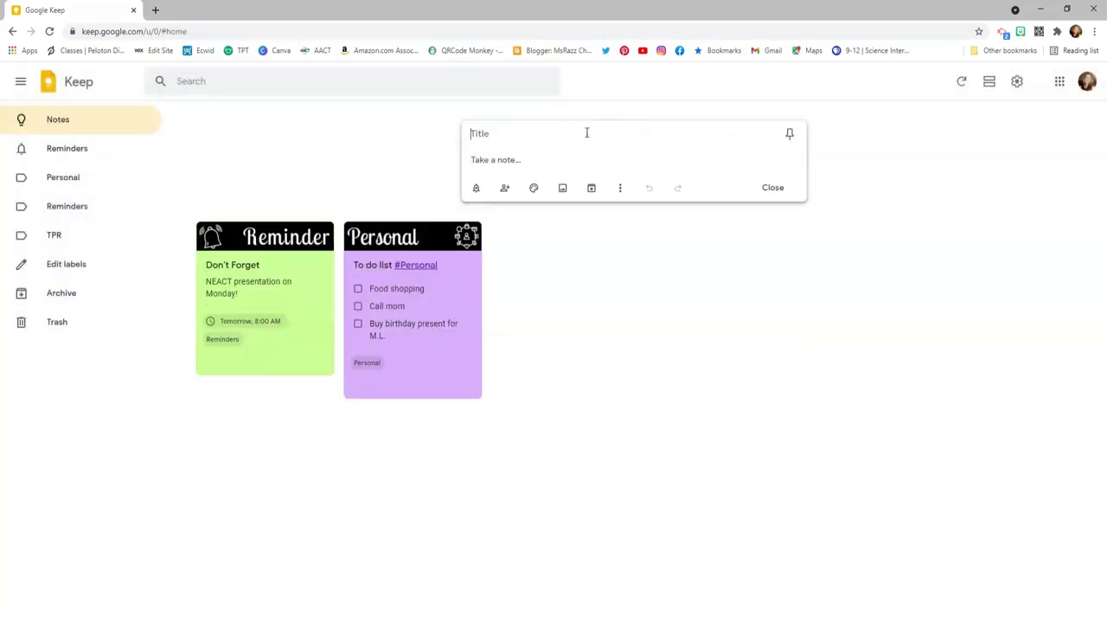
text(Post )
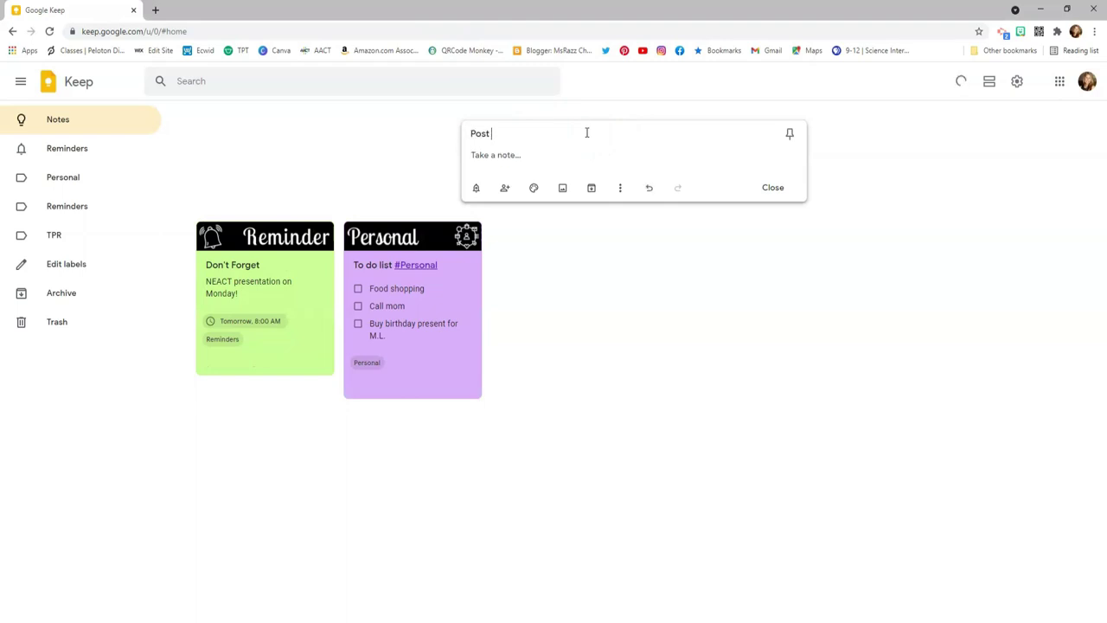
text(discussions for TPR)
click(559, 150)
click(667, 142)
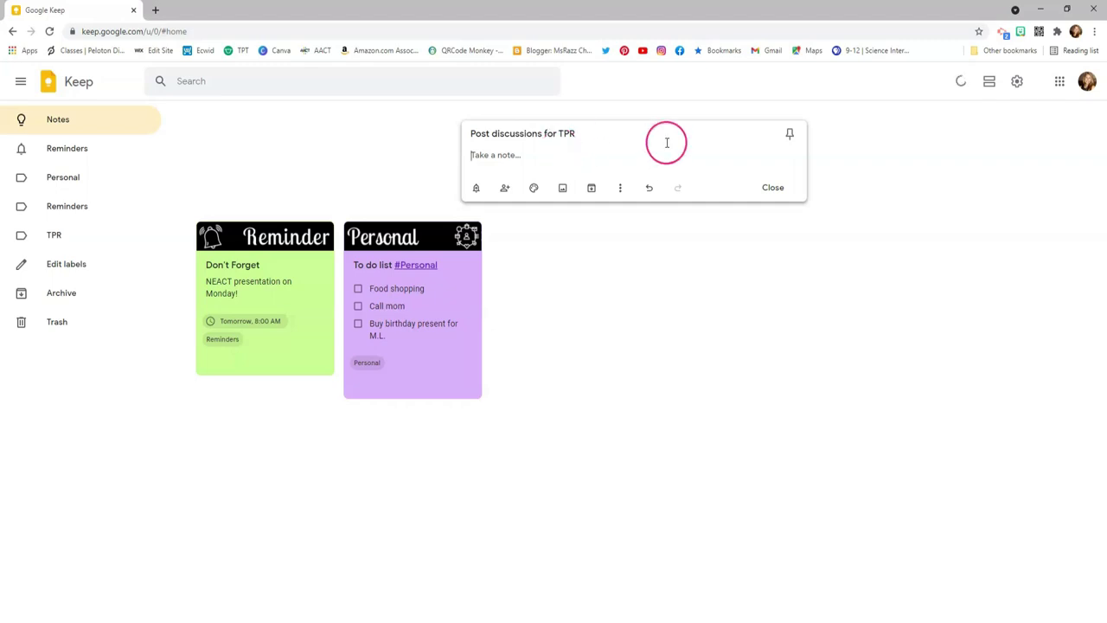
text(Post in F)
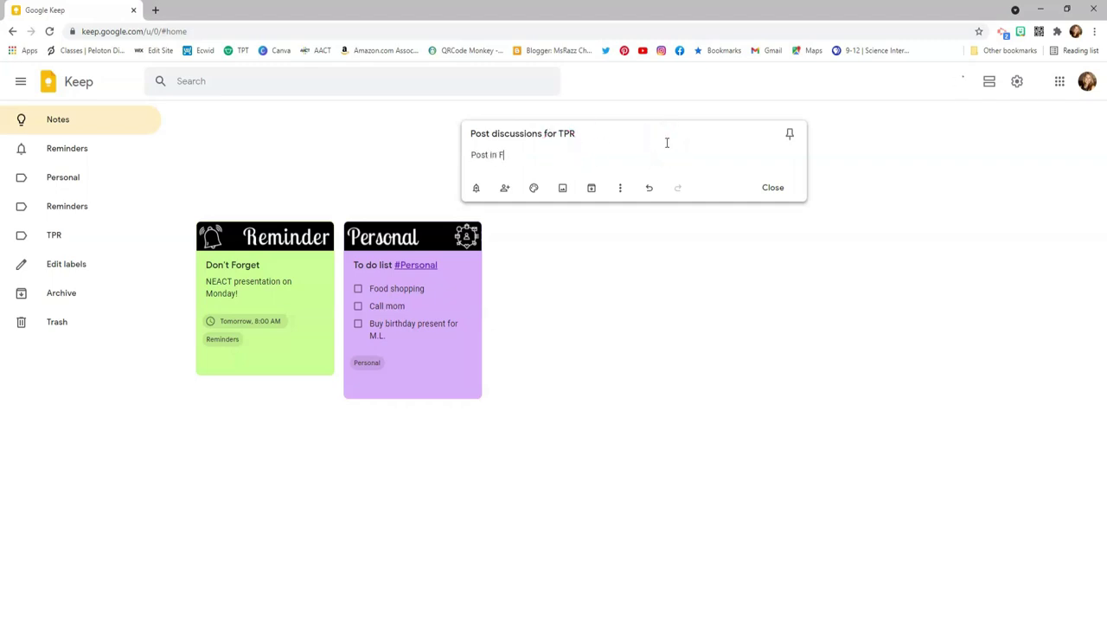
text(B group)
key(Return)
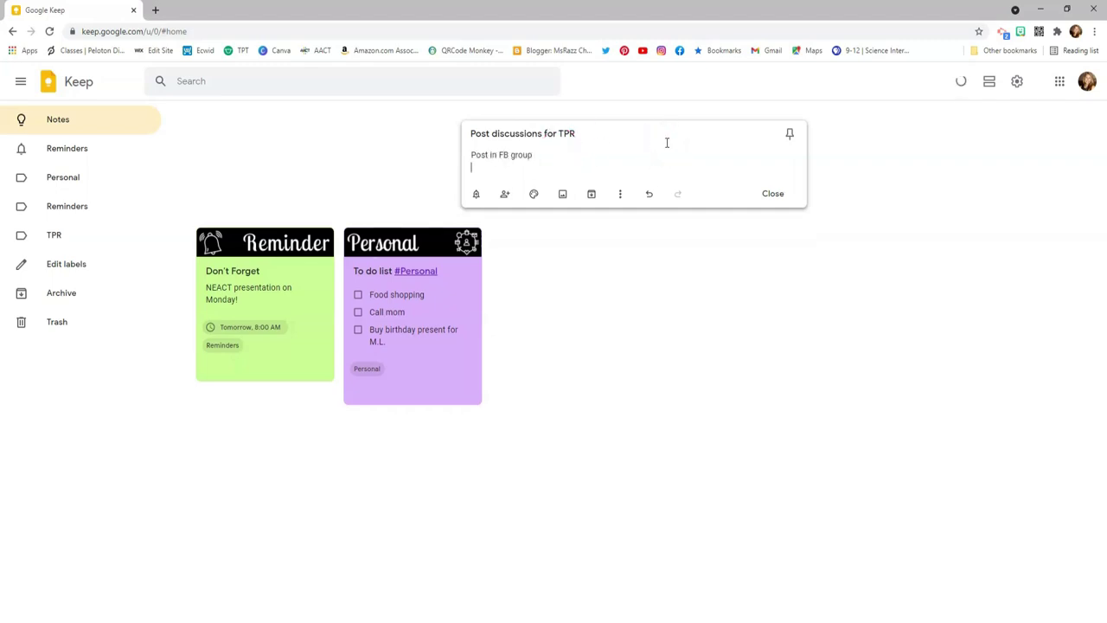
text(www.teacherpreproom.com)
click(778, 196)
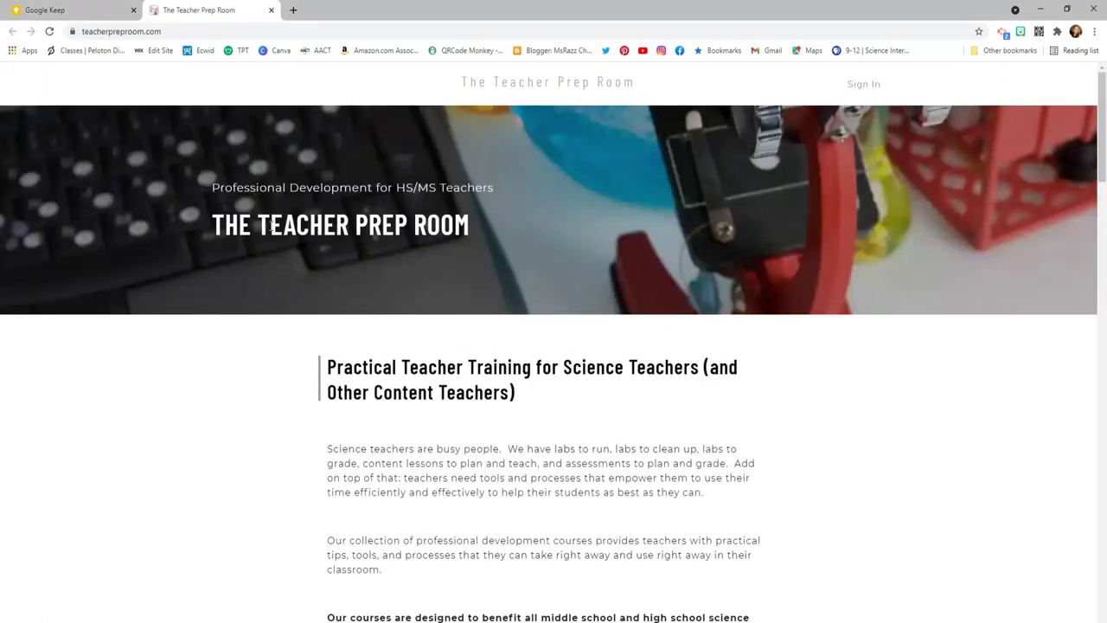
click(290, 126)
click(270, 9)
click(249, 216)
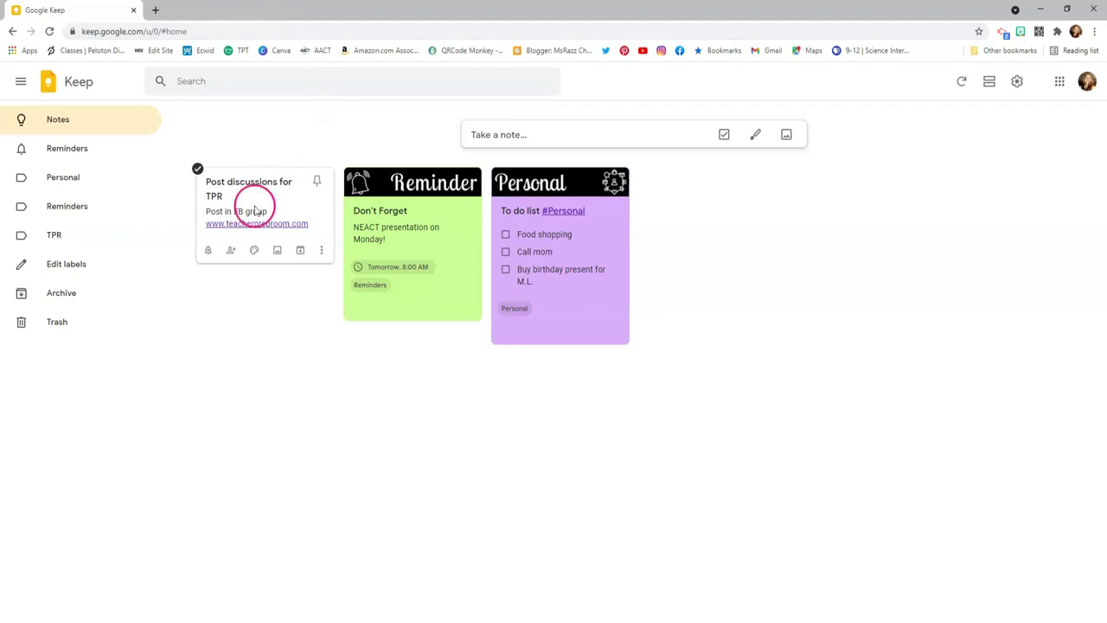